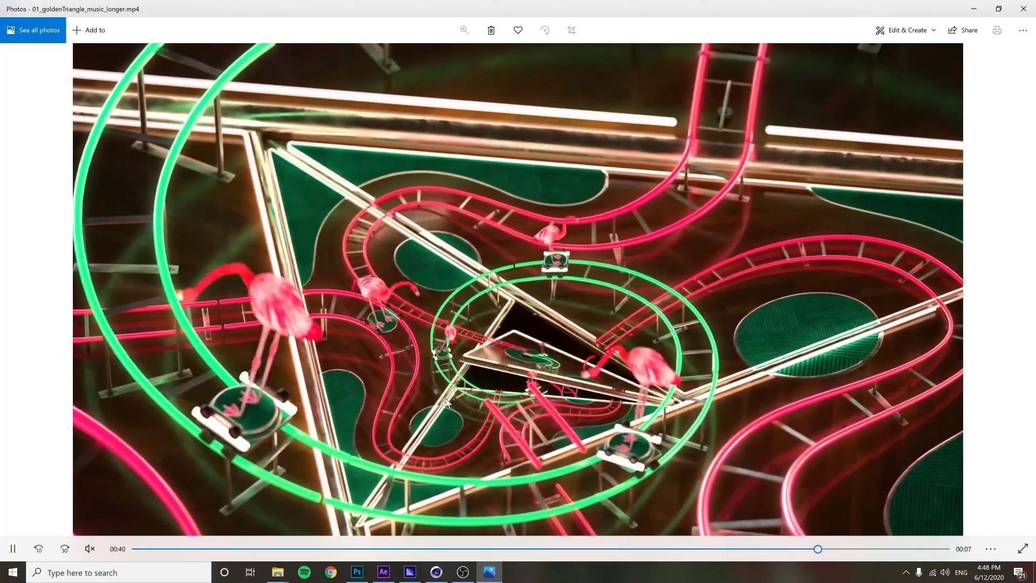
Review the golden triangle spiral and definition reference images, close the photo viewer and switch to Cinema 4D.
{"action": "key", "text": "Right"}
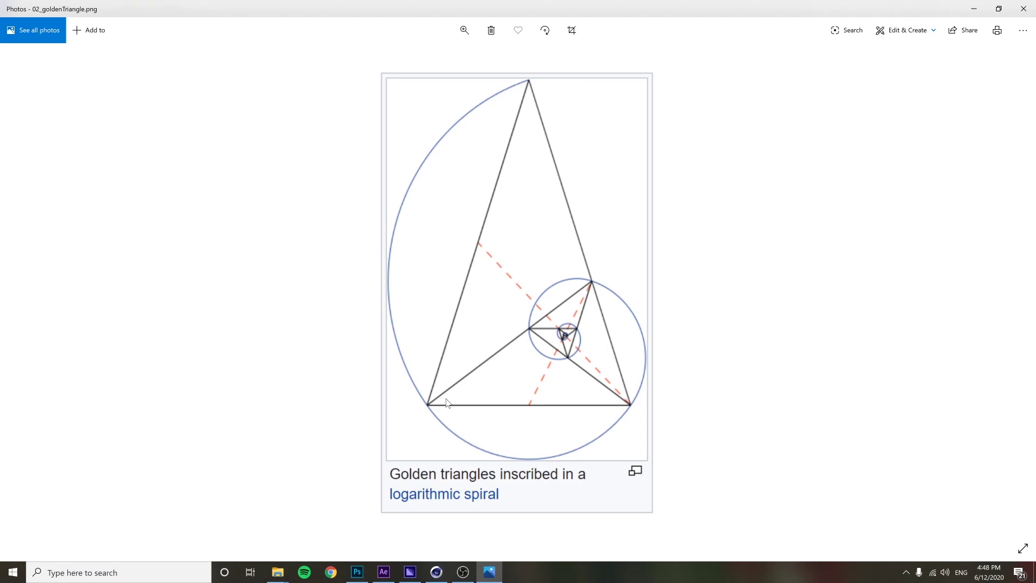
{"action": "left_click", "coordinate": [1007, 296]}
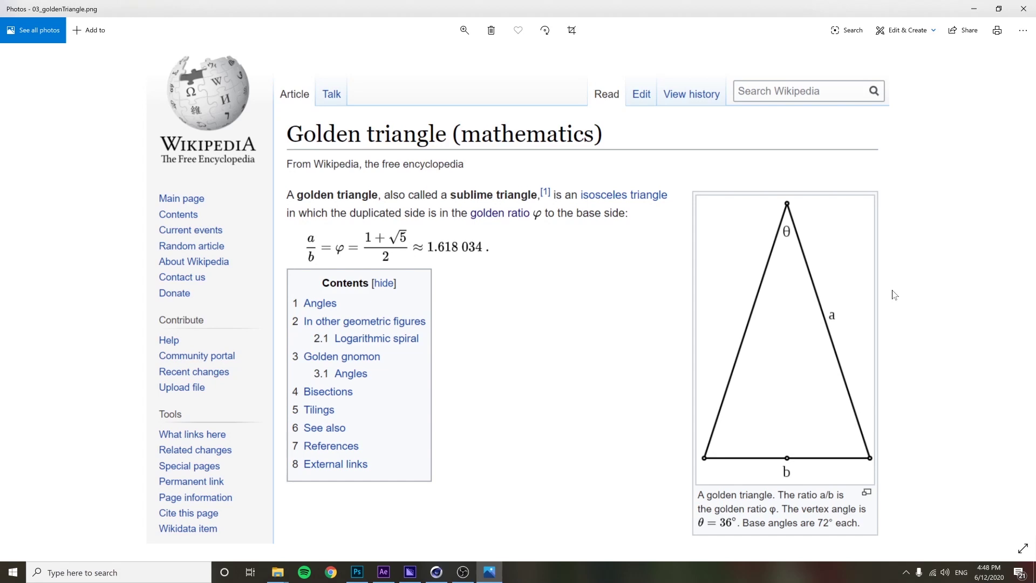
{"action": "left_click", "coordinate": [27, 293]}
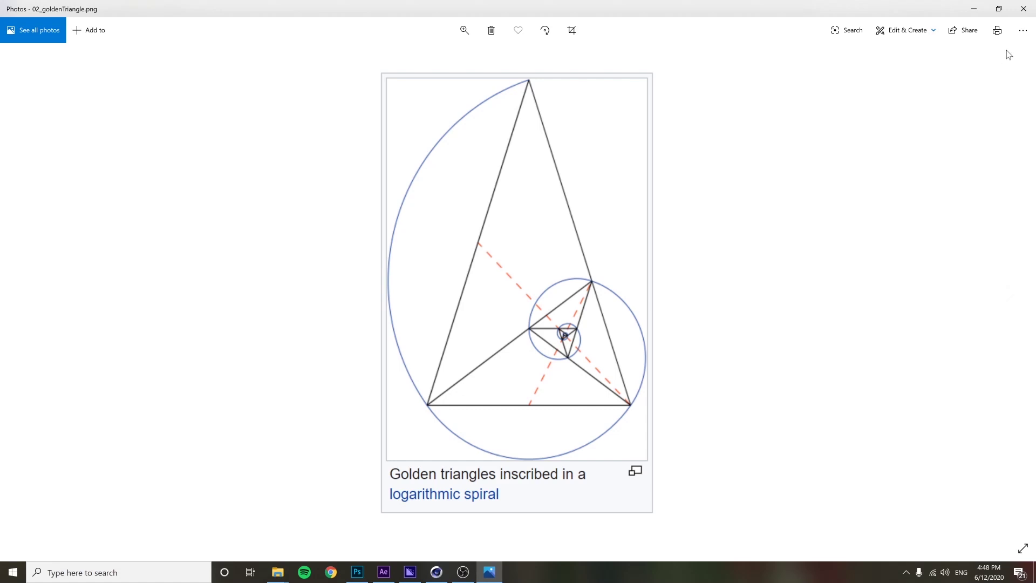
{"action": "left_click", "coordinate": [1024, 9]}
{"action": "left_click", "coordinate": [507, 162]}
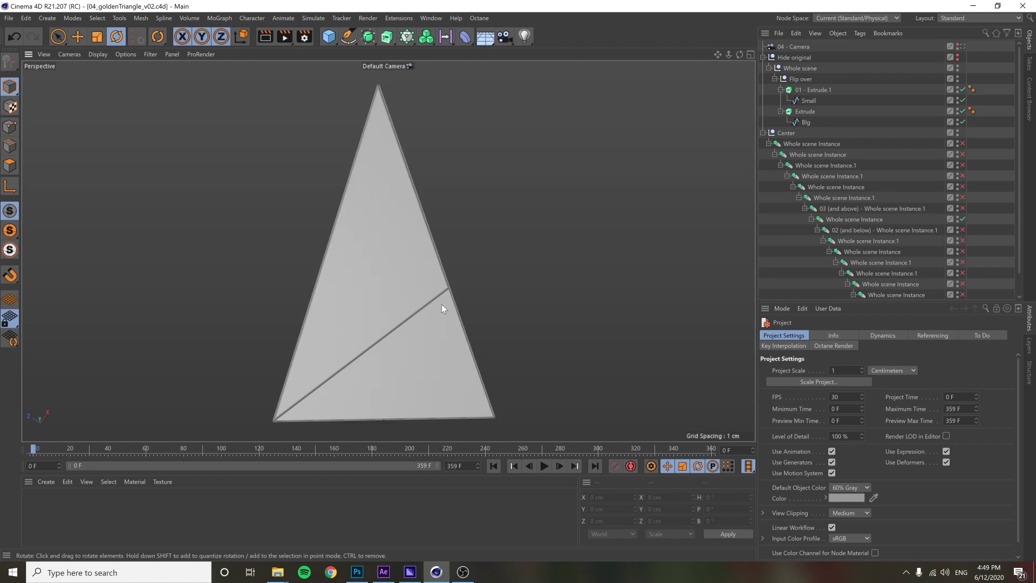
Disable the small triangle's 01 - Extrude.1 generator inside the Flip over group.
{"action": "scroll", "coordinate": [869, 218], "scroll_direction": "down", "scroll_amount": 1}
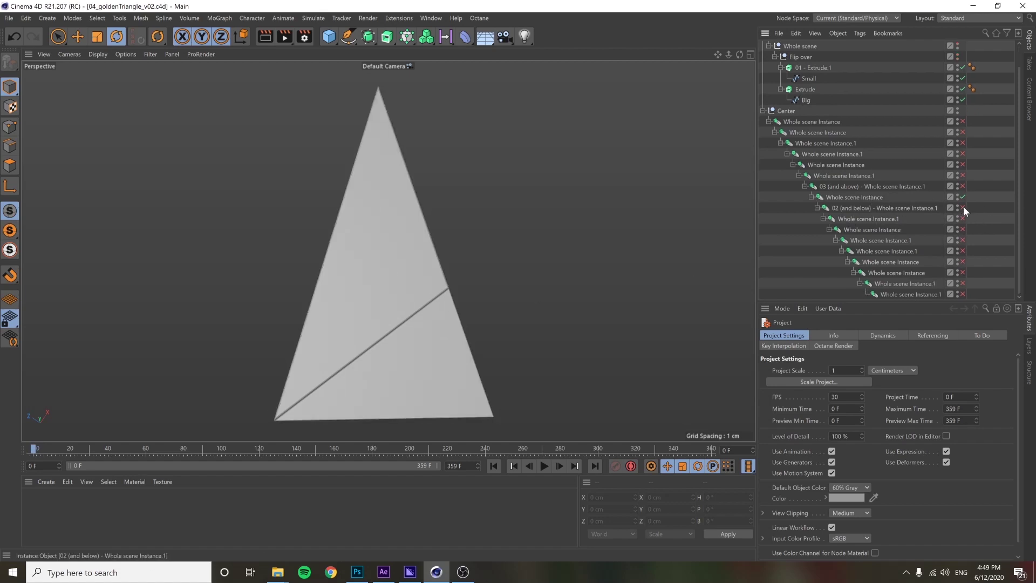
{"action": "scroll", "coordinate": [913, 107], "scroll_direction": "up", "scroll_amount": 1}
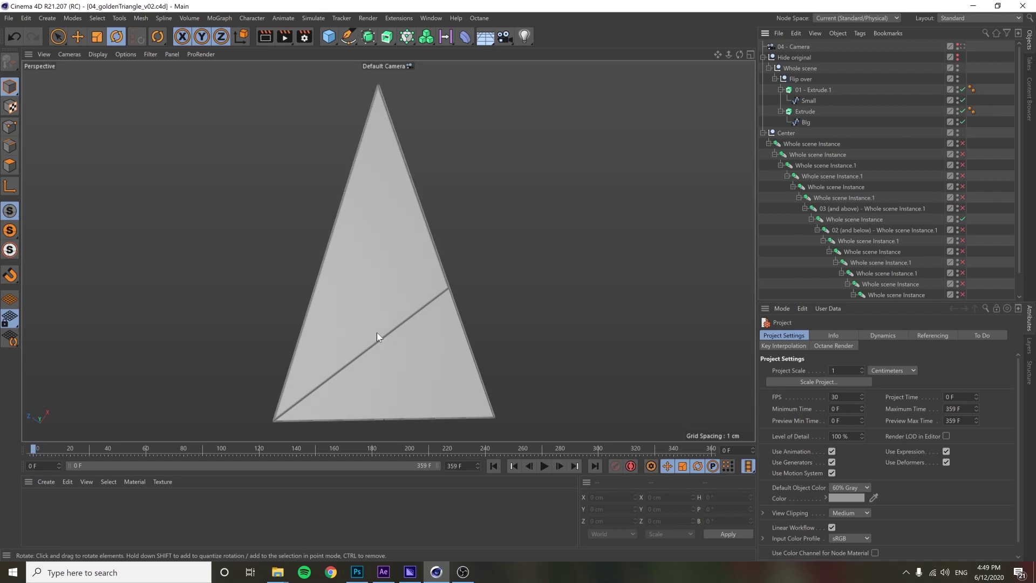
{"action": "left_click", "coordinate": [964, 90]}
{"action": "left_click", "coordinate": [964, 89]}
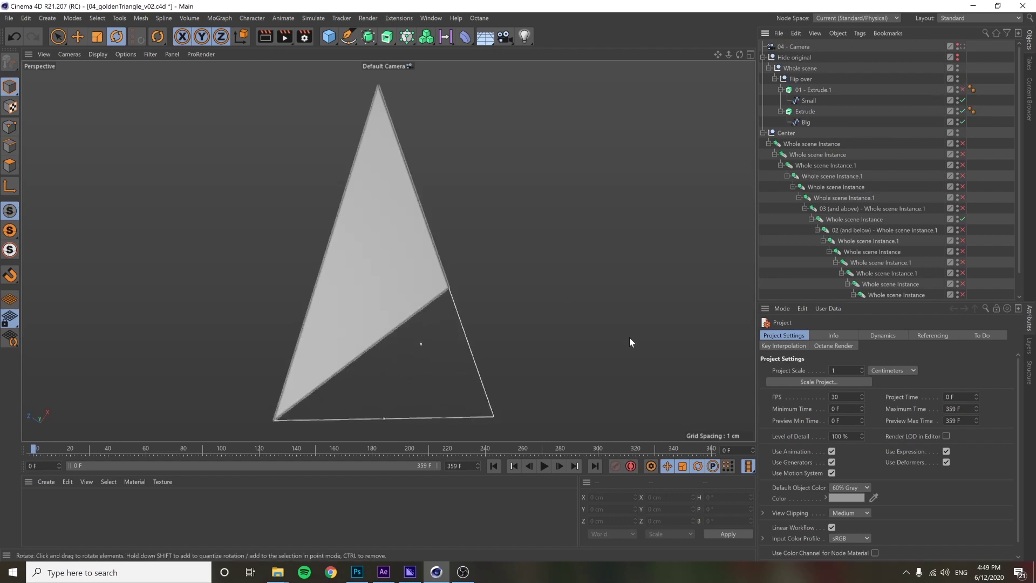
Enable the nested scene instances from 02 (and below) downward and from 03 (and above) up to the first instance under Center.
{"action": "left_click", "coordinate": [963, 230]}
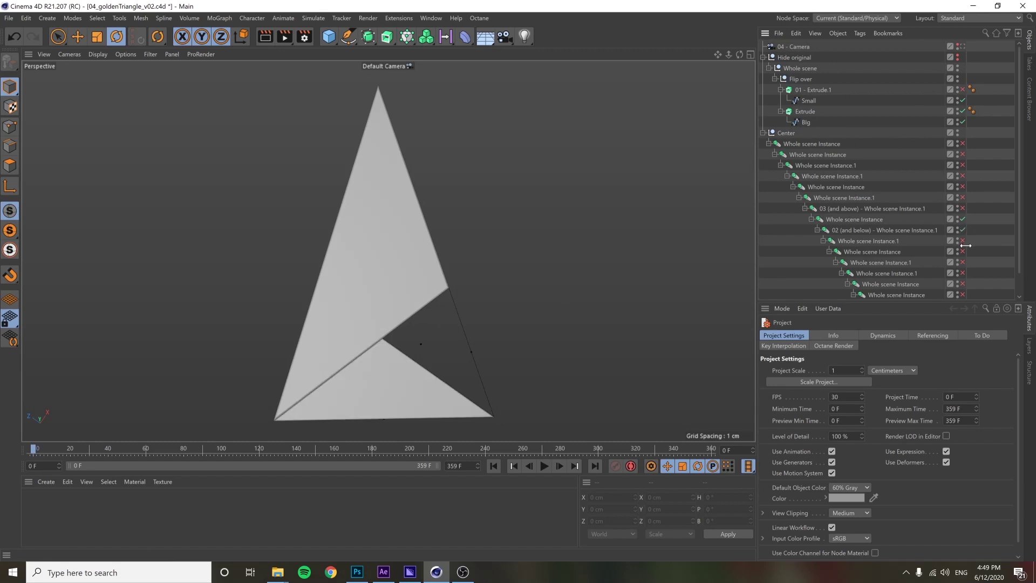
{"action": "left_click_drag", "start_coordinate": [960, 243], "coordinate": [970, 298]}
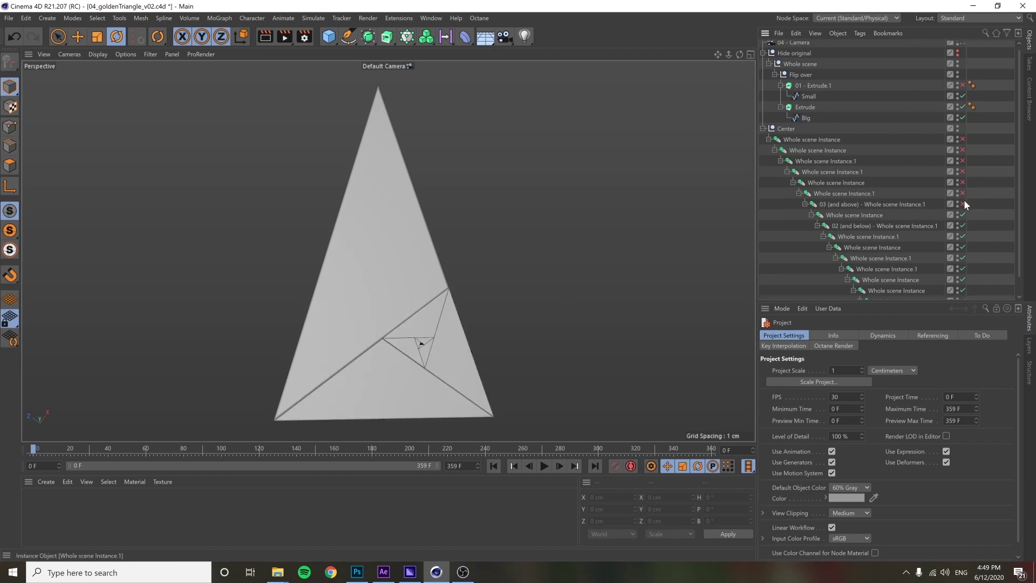
{"action": "left_click_drag", "start_coordinate": [962, 204], "coordinate": [962, 139]}
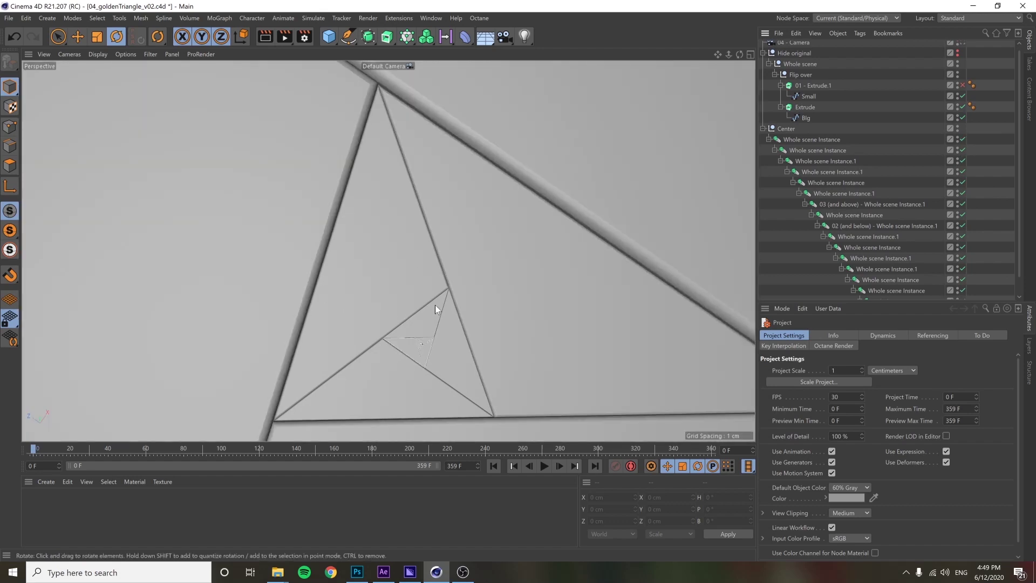
Examine the scale and rotation of several nested Whole scene instances under Center, and clear the selection.
{"action": "left_click", "coordinate": [848, 204]}
{"action": "left_click", "coordinate": [881, 258]}
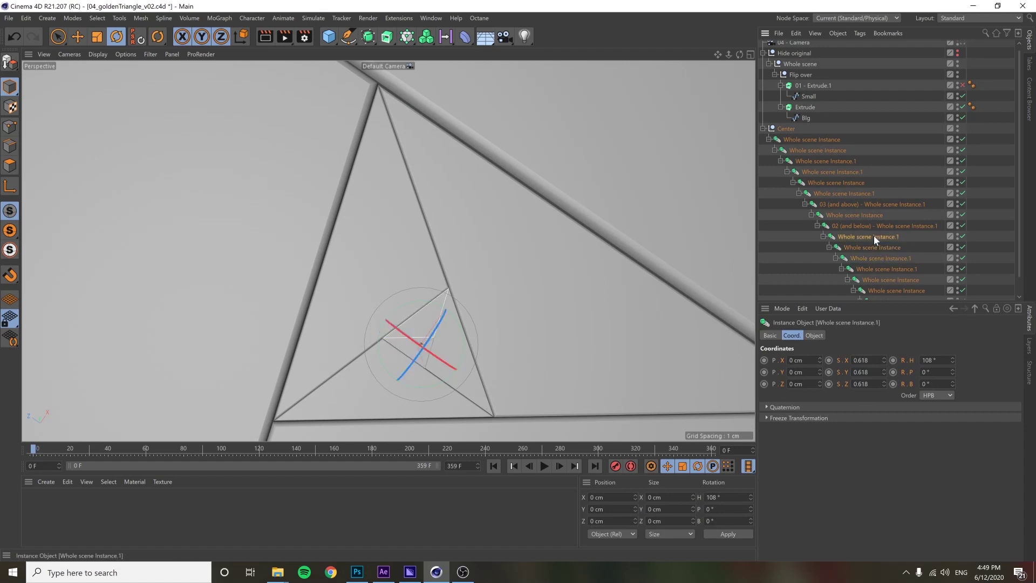
{"action": "left_click", "coordinate": [860, 204]}
{"action": "left_click", "coordinate": [842, 193]}
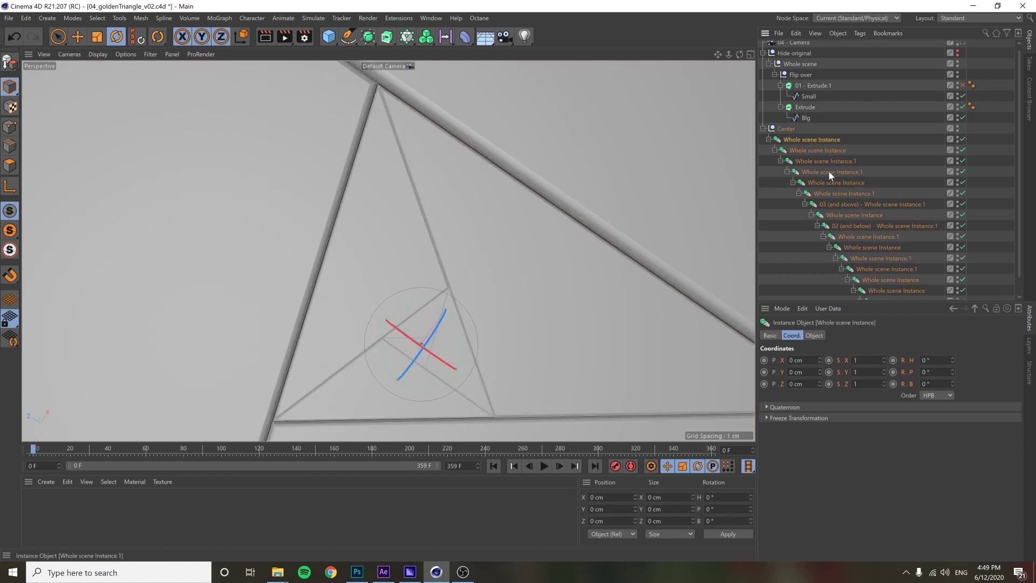
{"action": "left_click", "coordinate": [828, 171]}
{"action": "left_click", "coordinate": [886, 258]}
{"action": "left_click", "coordinate": [869, 227]}
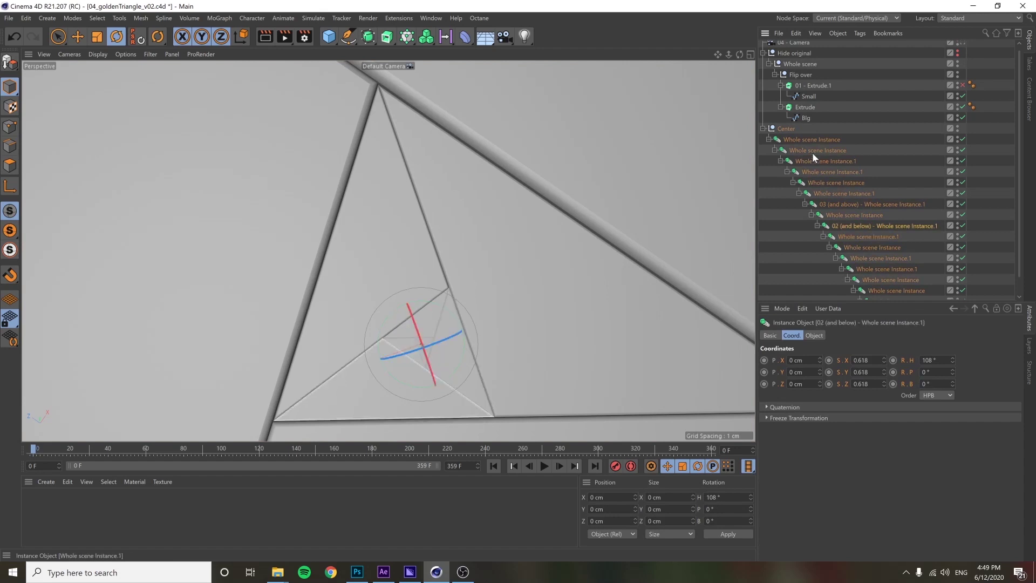
{"action": "scroll", "coordinate": [984, 76], "scroll_direction": "up", "scroll_amount": 1}
{"action": "left_click", "coordinate": [984, 76]}
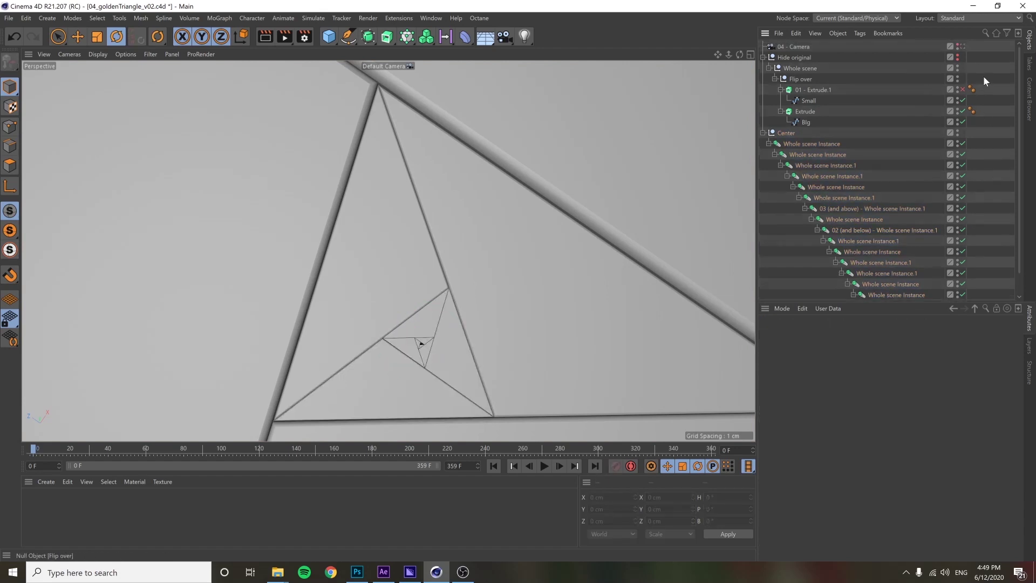
Look through 04 - Camera and play the animation while checking the coordinates of the camera and the Center null.
{"action": "left_click", "coordinate": [962, 47]}
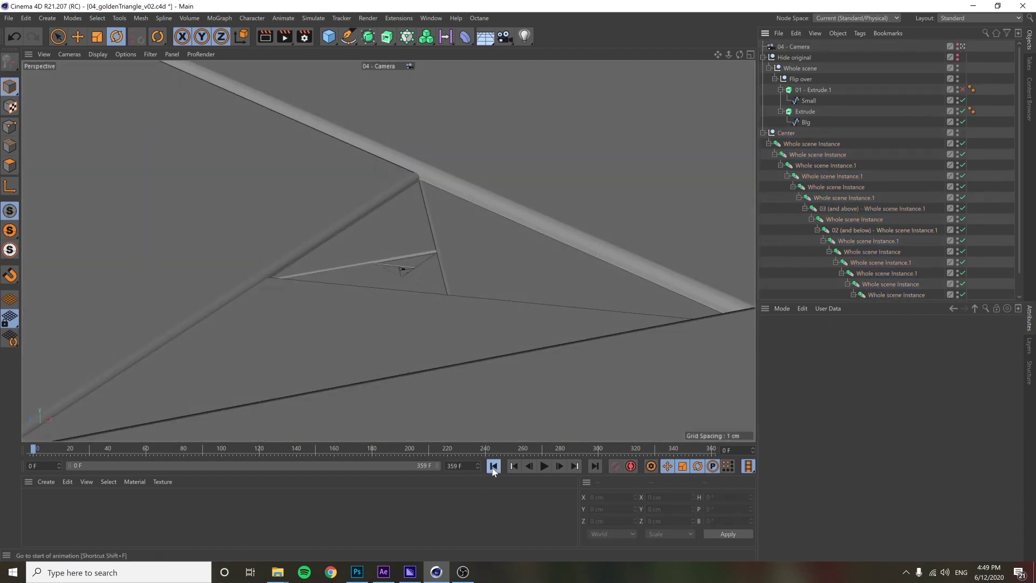
{"action": "left_click", "coordinate": [544, 466]}
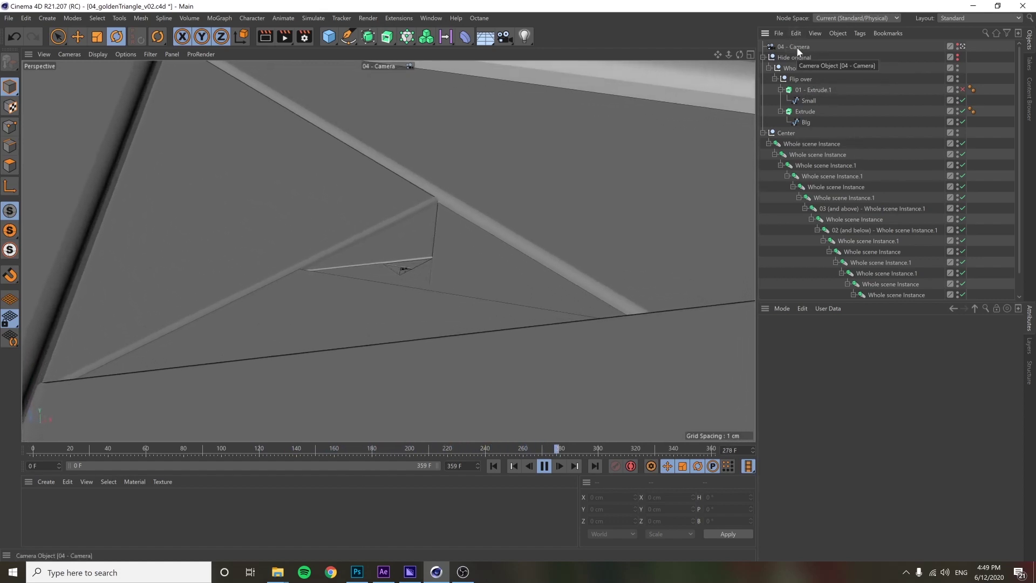
{"action": "left_click", "coordinate": [788, 134]}
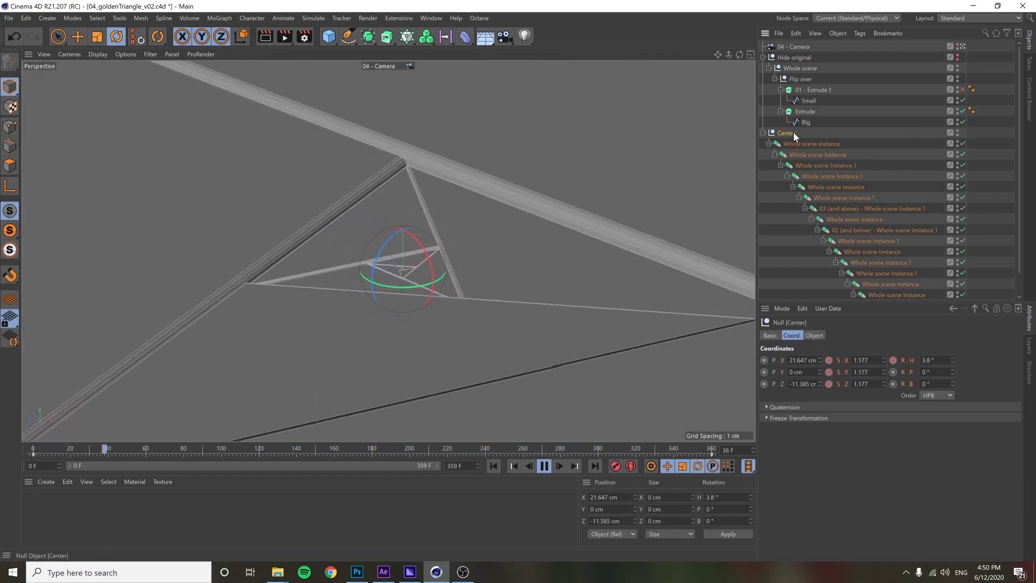
{"action": "left_click", "coordinate": [821, 136], "text": "ctrl"}
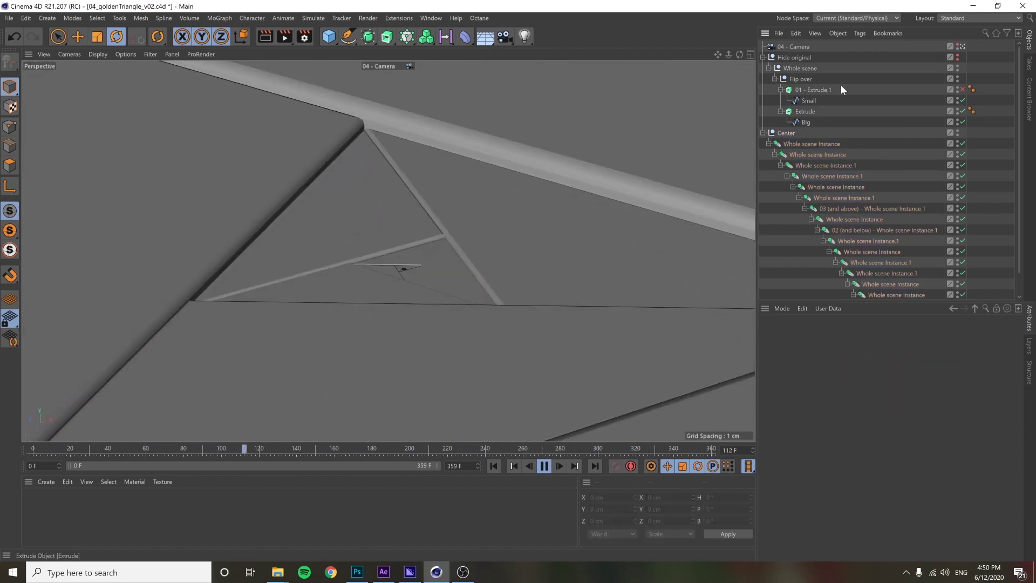
{"action": "left_click", "coordinate": [801, 46]}
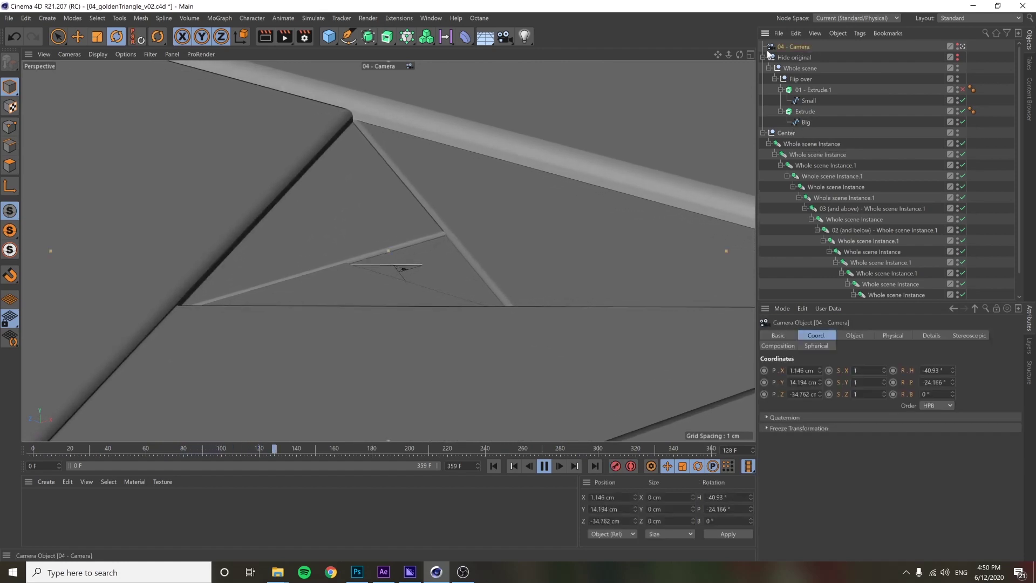
{"action": "left_click", "coordinate": [786, 133]}
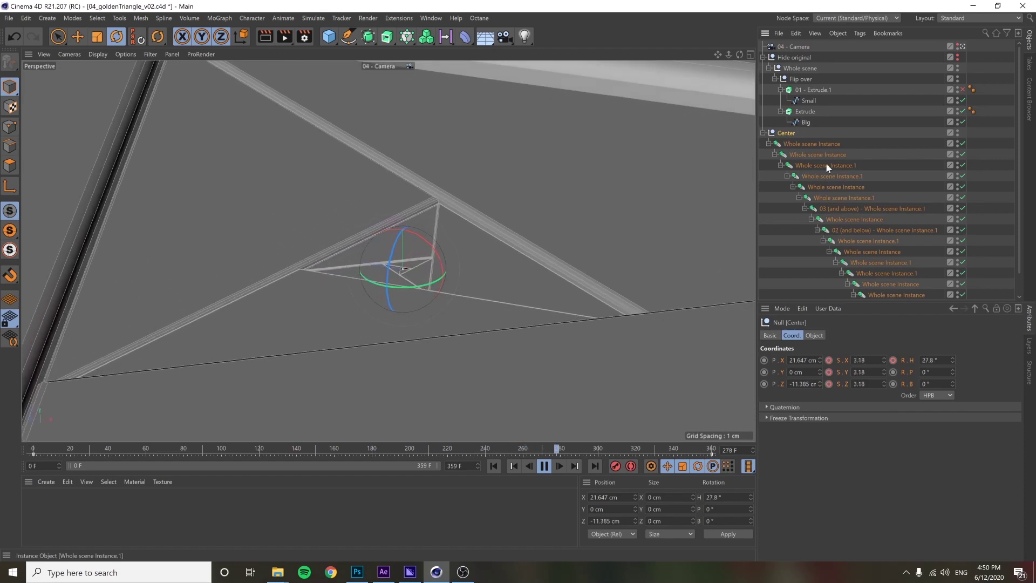
Stop playback and compare the Center null's keyframed scale and rotation at the animation's start, frame 359 and frame 360.
{"action": "left_click", "coordinate": [544, 466]}
{"action": "left_click_drag", "start_coordinate": [692, 457], "coordinate": [633, 475]}
{"action": "left_click", "coordinate": [71, 449]}
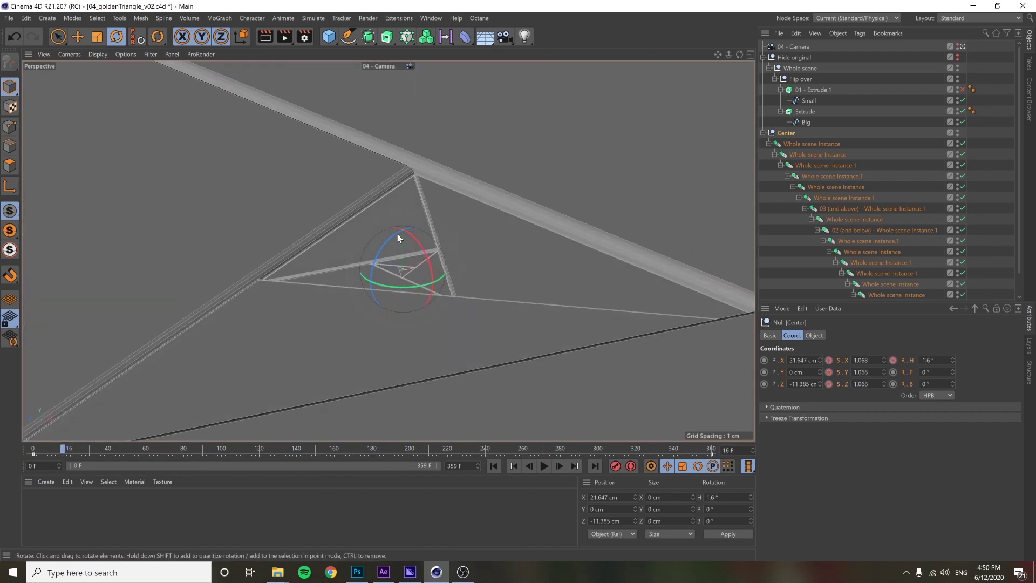
{"action": "left_click_drag", "start_coordinate": [71, 450], "coordinate": [33, 439]}
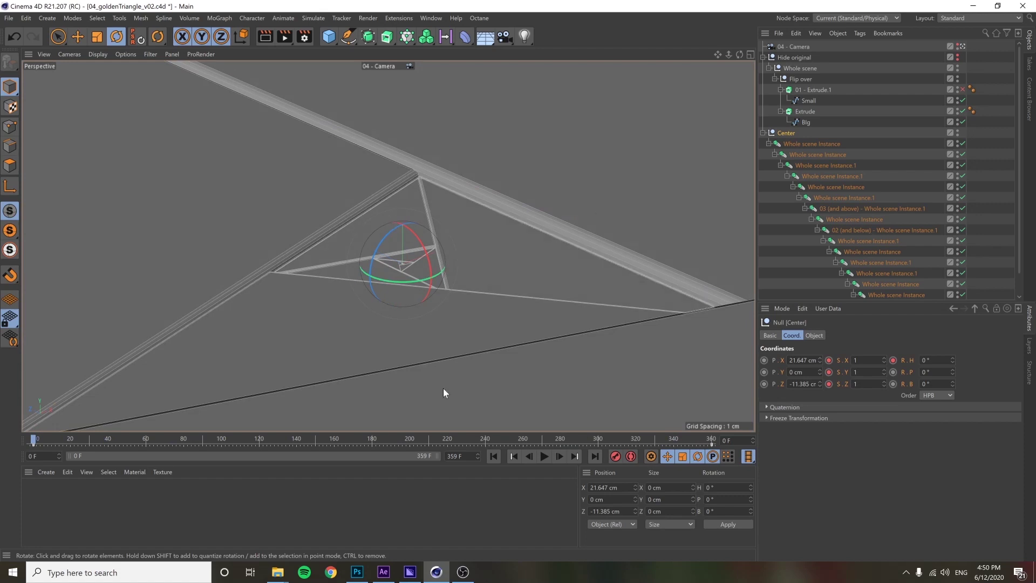
{"action": "left_click_drag", "start_coordinate": [241, 439], "coordinate": [801, 465]}
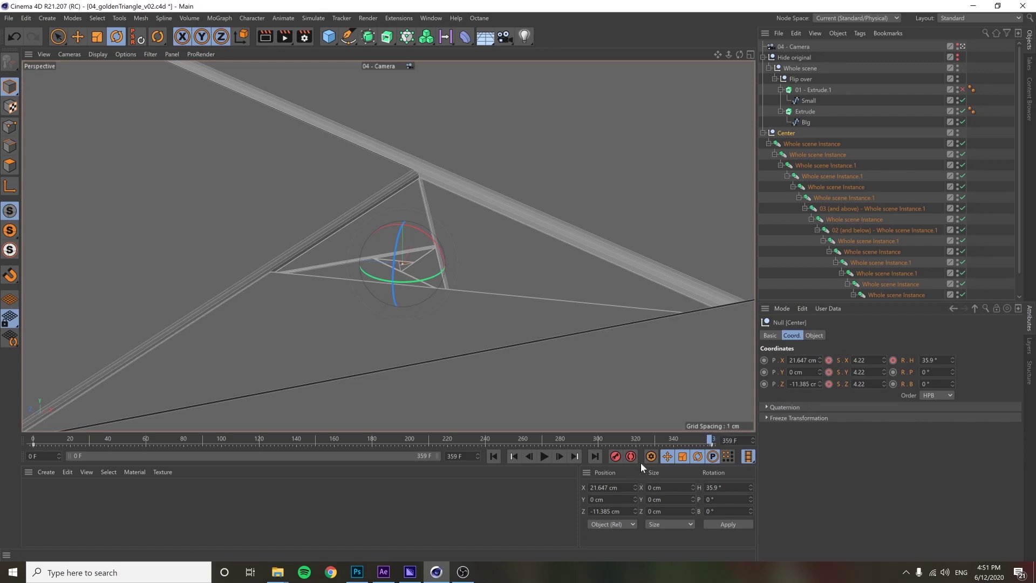
{"action": "left_click", "coordinate": [225, 440]}
{"action": "key", "text": "g"}
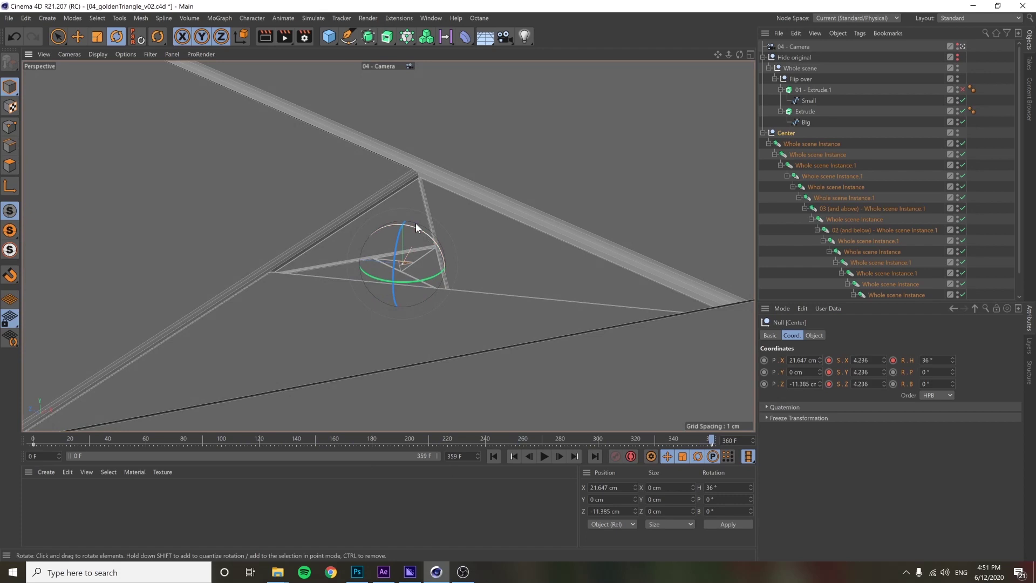
Scrub back through the timeline, replay the zoom animation and stop it at frame 151.
{"action": "left_click_drag", "start_coordinate": [695, 438], "coordinate": [535, 448]}
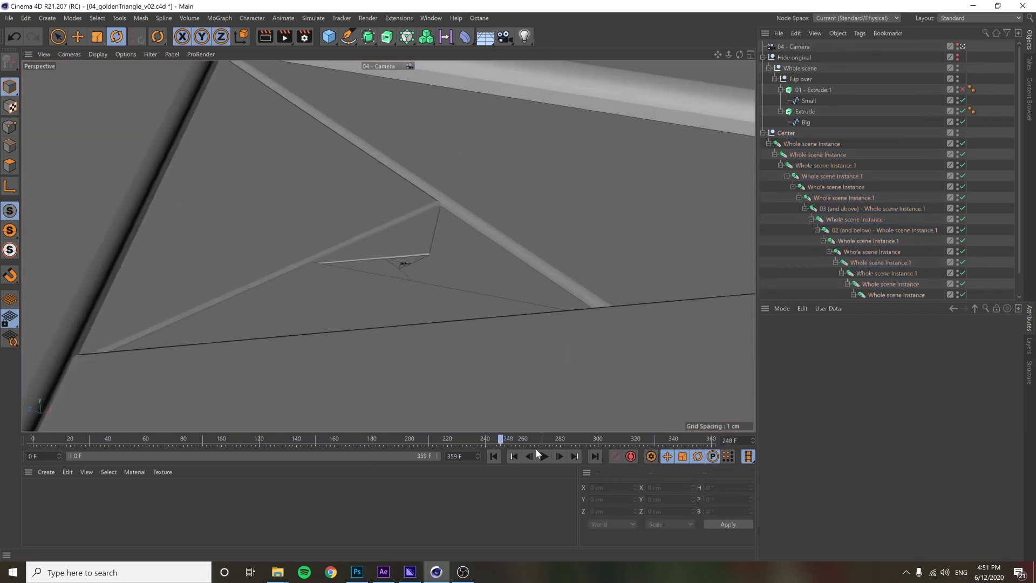
{"action": "left_click", "coordinate": [544, 456]}
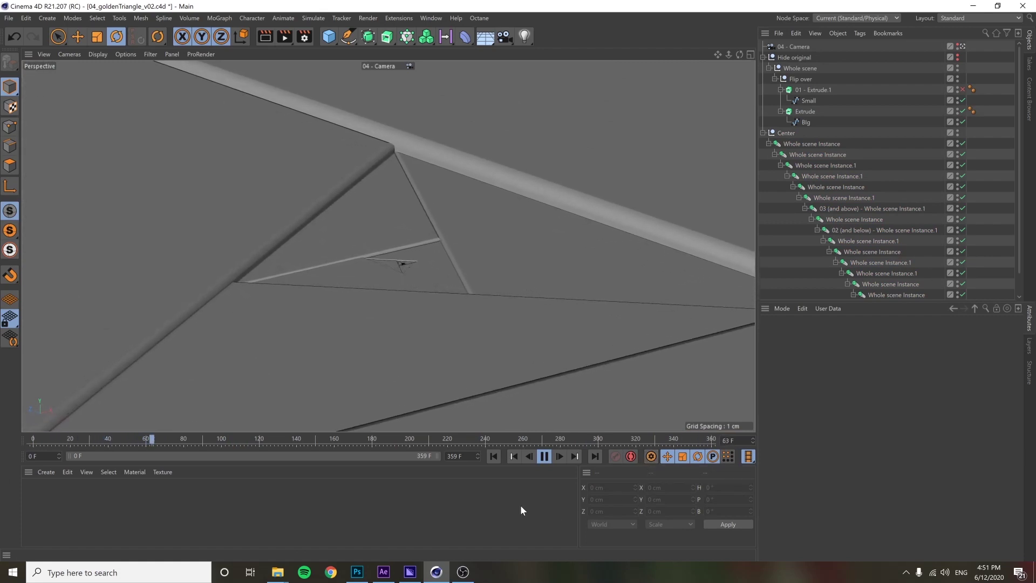
{"action": "left_click", "coordinate": [545, 456]}
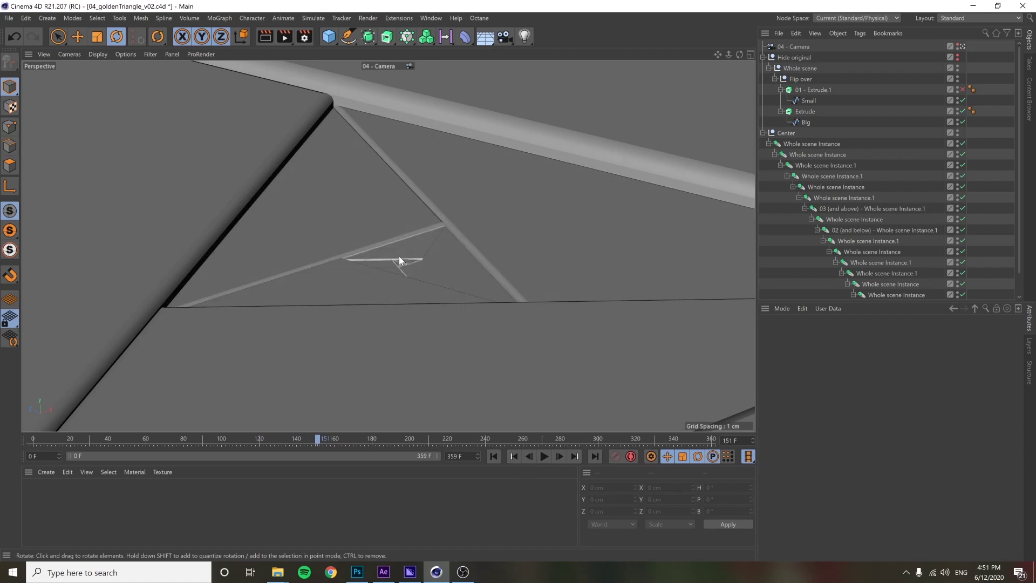
Examine which triangles the middle instances of the Center hierarchy produce in the viewport, and clear the selection.
{"action": "left_click", "coordinate": [843, 198]}
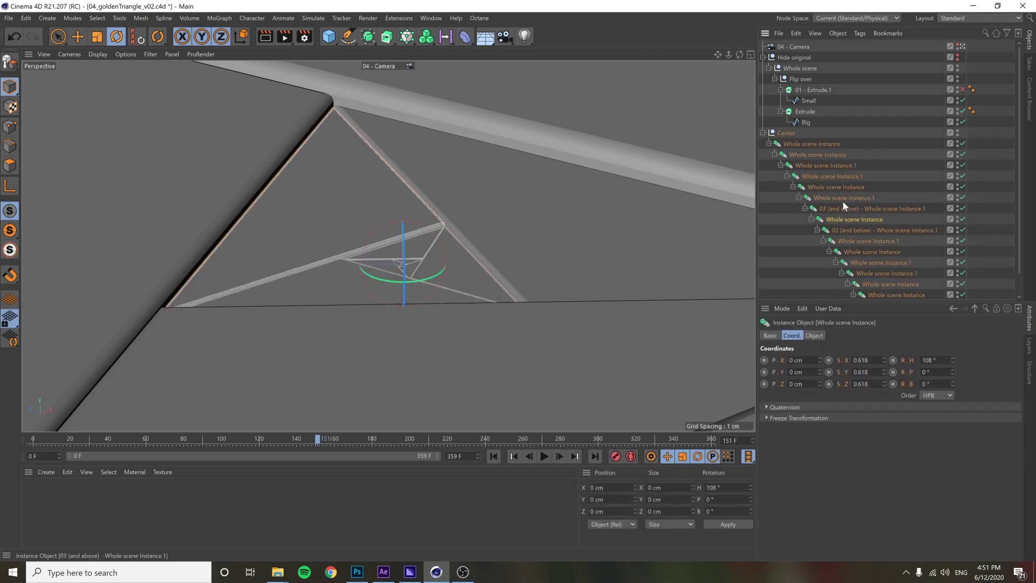
{"action": "key", "text": "ctrl+shift+a"}
{"action": "scroll", "coordinate": [879, 202], "scroll_direction": "down", "scroll_amount": 2}
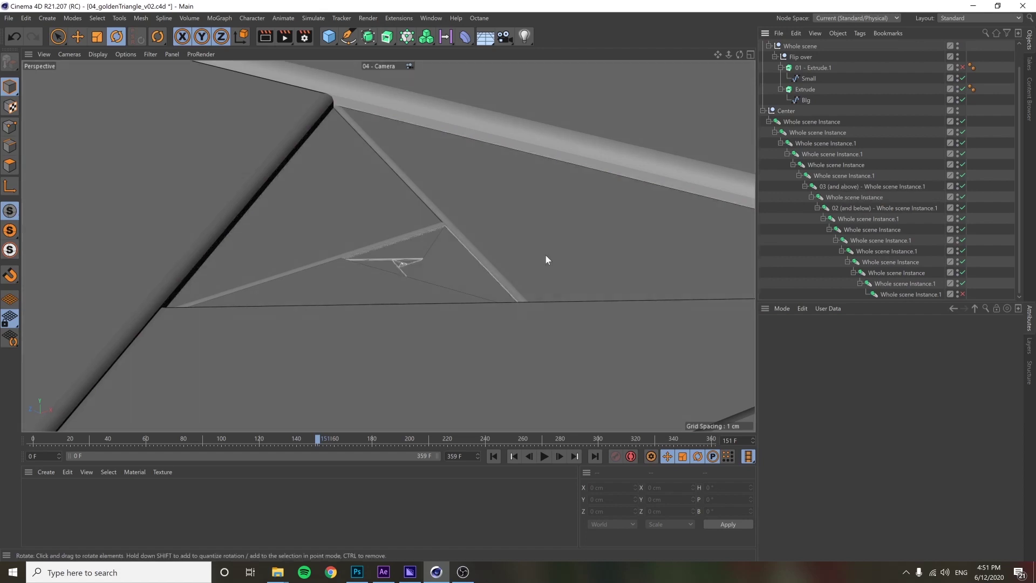
{"action": "left_click", "coordinate": [857, 178]}
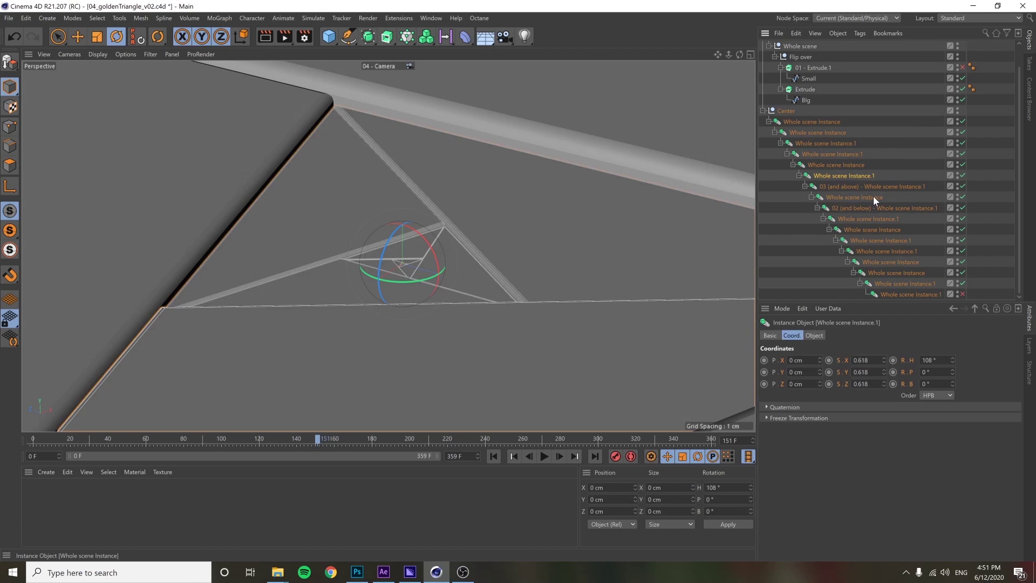
{"action": "left_click", "coordinate": [990, 177]}
Switch to the open project 05_goldenTriangle_v04.c4d and collapse its Center hierarchy.
{"action": "left_click", "coordinate": [431, 18]}
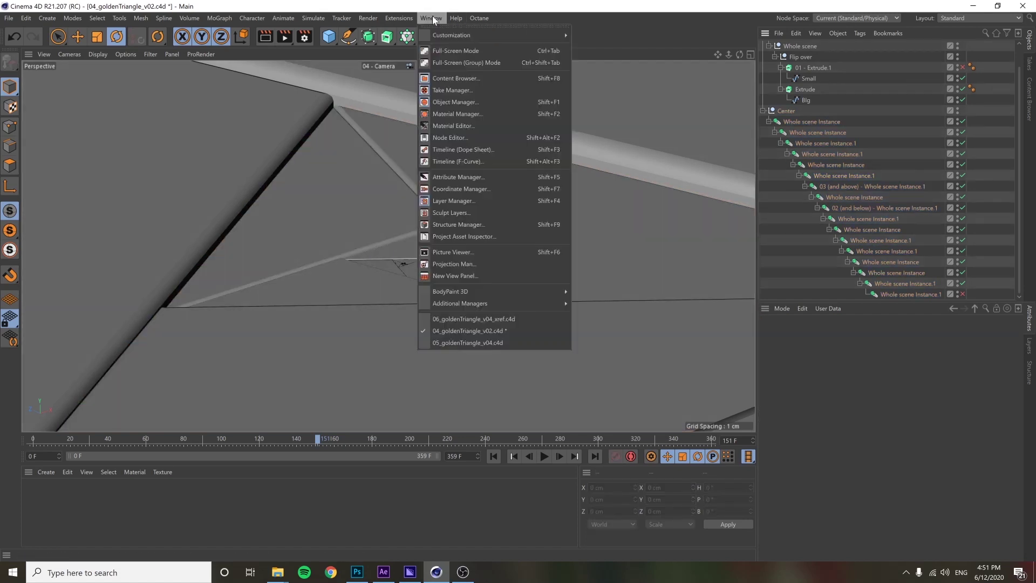
{"action": "left_click", "coordinate": [528, 343]}
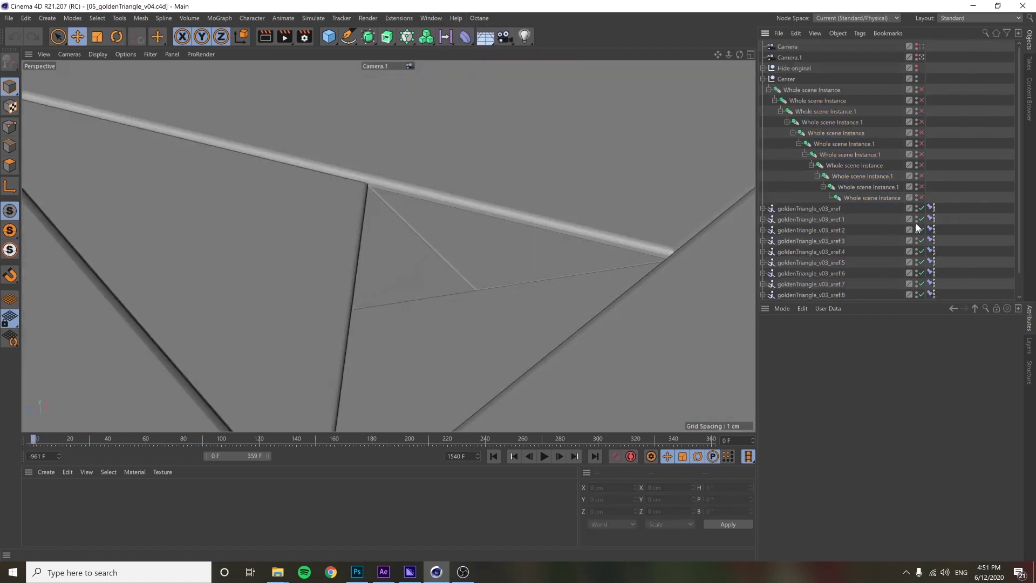
{"action": "left_click", "coordinate": [763, 79]}
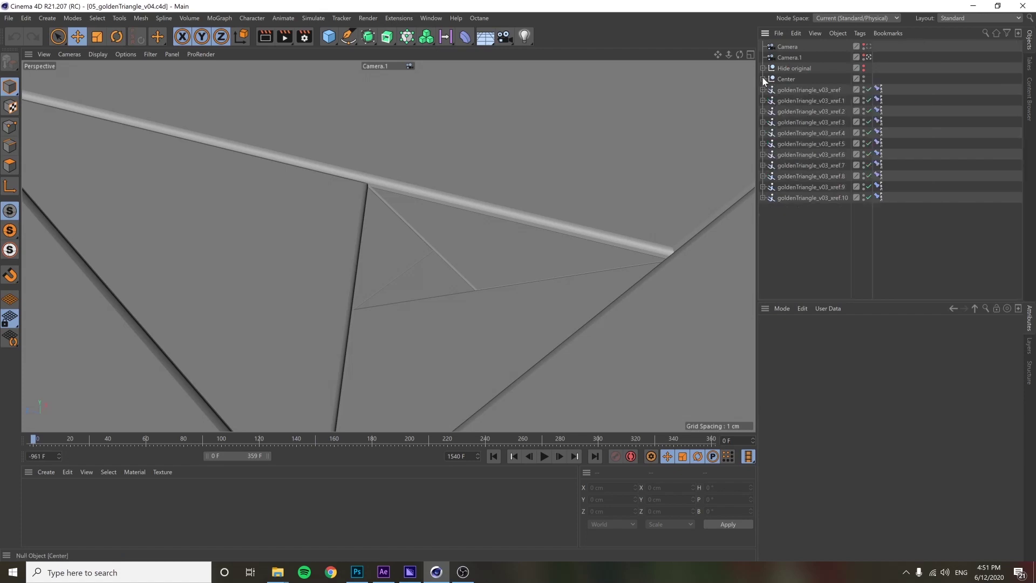
Examine the coordinates of the first goldenTriangle_v03_xref objects one after another, and clear the selection.
{"action": "left_click", "coordinate": [810, 90]}
{"action": "left_click", "coordinate": [808, 100]}
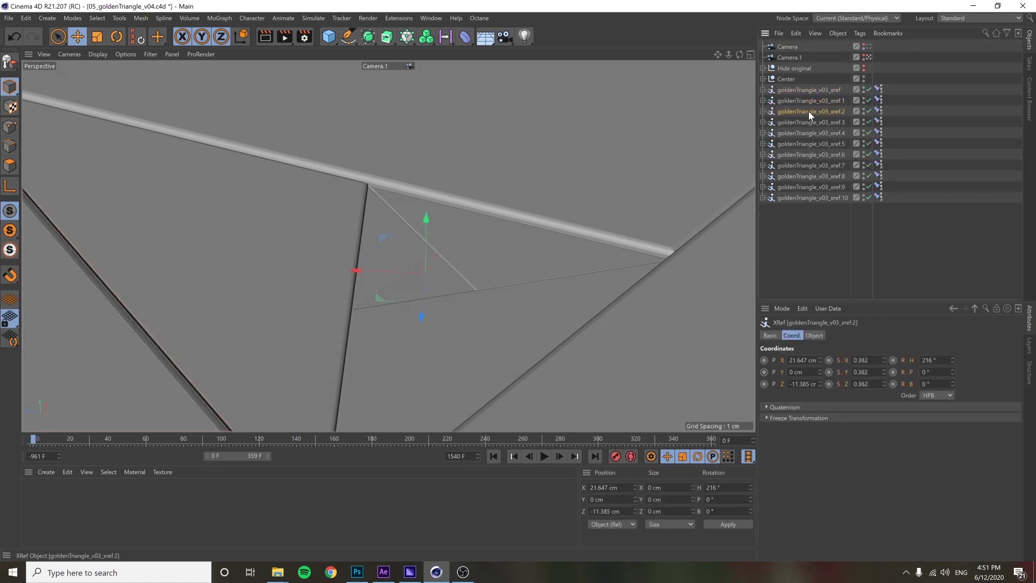
{"action": "left_click", "coordinate": [809, 111]}
{"action": "left_click", "coordinate": [804, 287]}
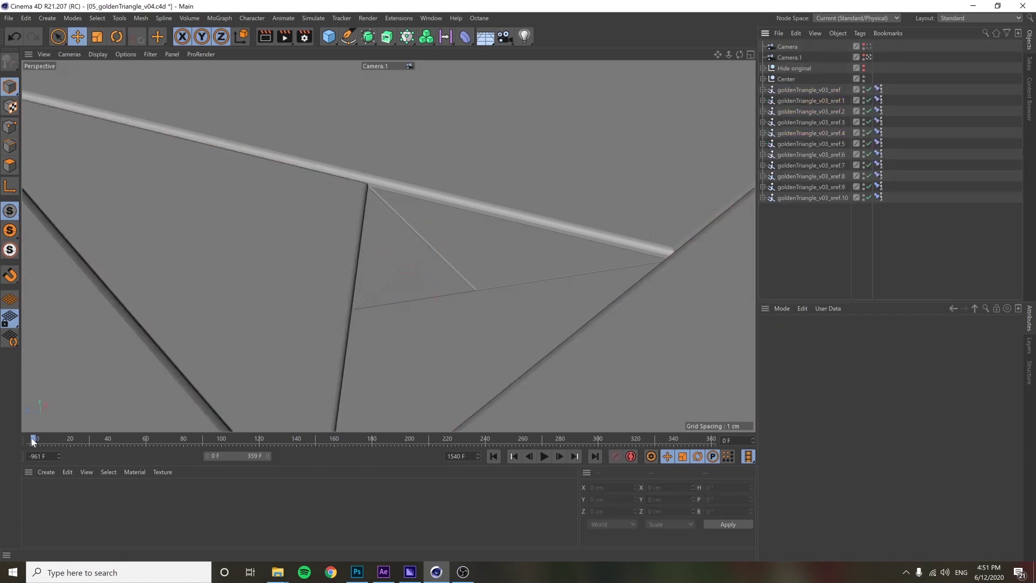
Scrub the zoom animation forward to frame 190 and back to frame 79, checking the instances nested under Center in between.
{"action": "left_click_drag", "start_coordinate": [34, 440], "coordinate": [392, 441]}
{"action": "left_click", "coordinate": [763, 79]}
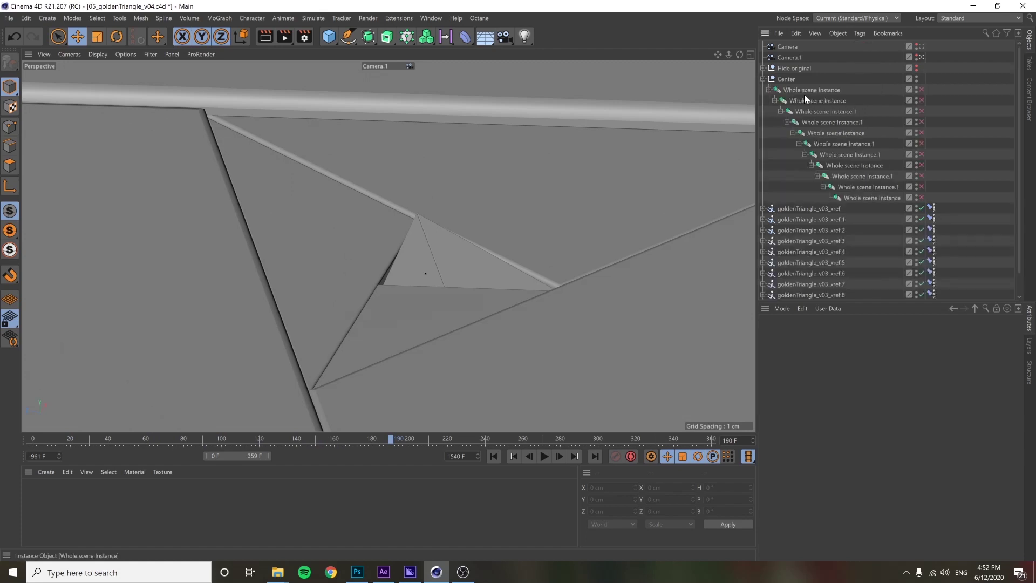
{"action": "left_click", "coordinate": [763, 79]}
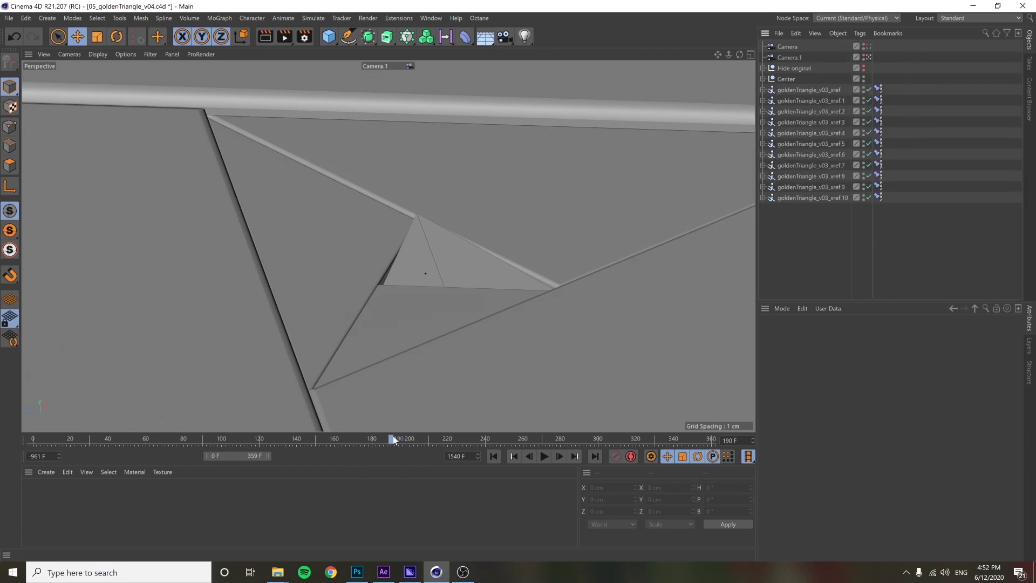
{"action": "left_click_drag", "start_coordinate": [392, 439], "coordinate": [181, 438]}
Switch to the open project 06_goldenTriangle_v04_xref.c4d and run through its flip animation from frame 1 to frame 121.
{"action": "left_click", "coordinate": [431, 18]}
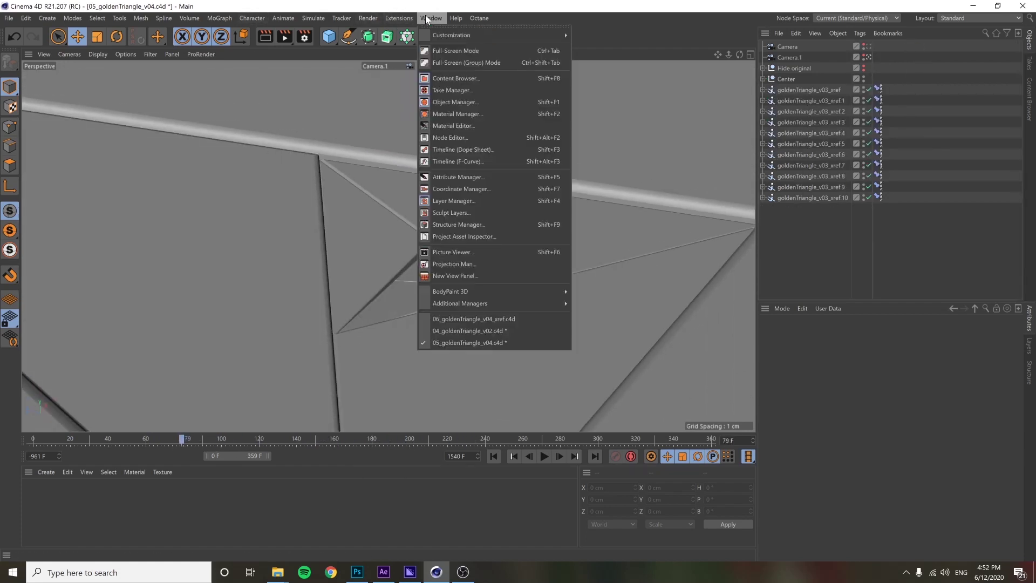
{"action": "left_click", "coordinate": [505, 318]}
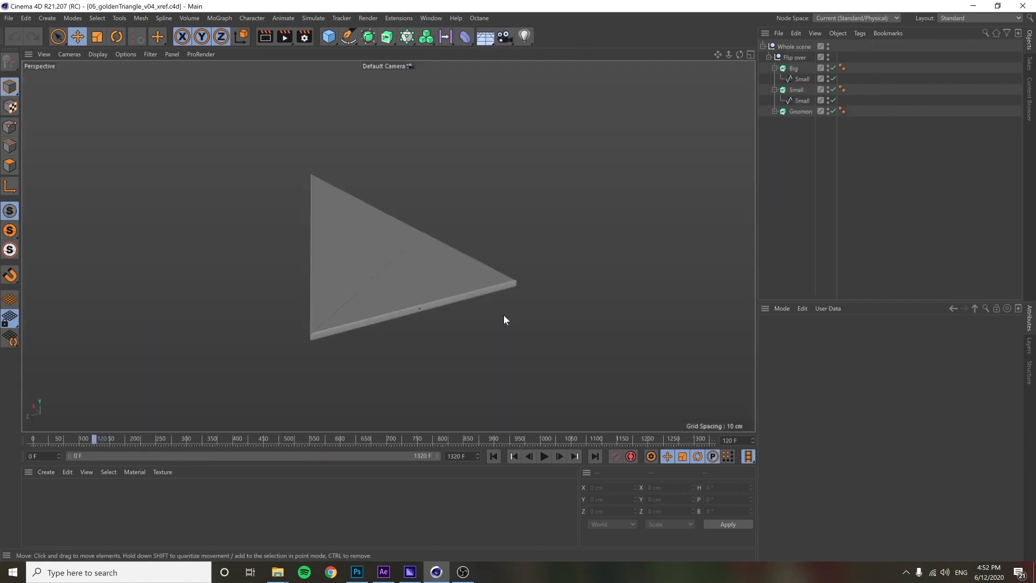
{"action": "left_click_drag", "start_coordinate": [77, 439], "coordinate": [34, 441]}
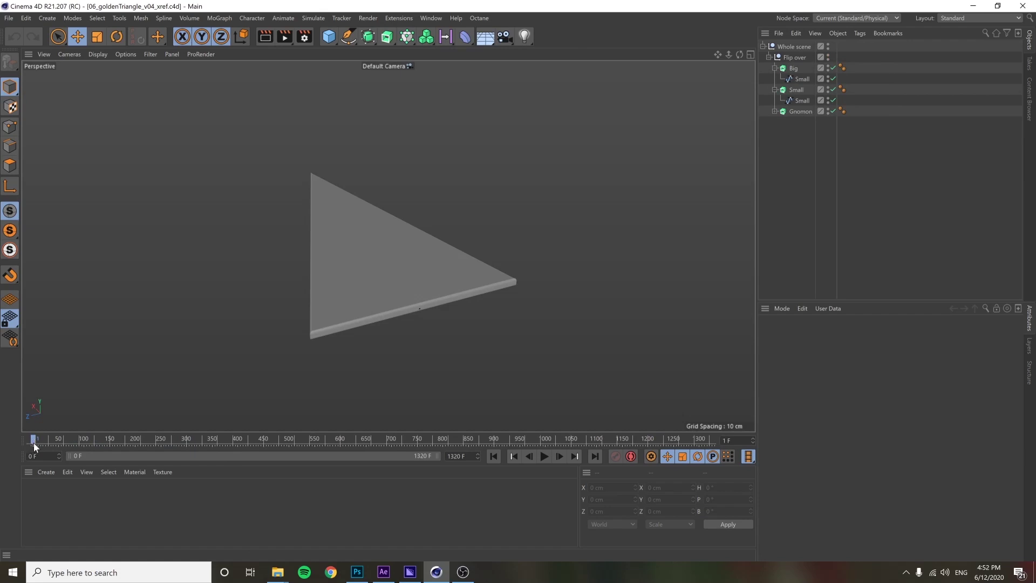
{"action": "left_click_drag", "start_coordinate": [34, 440], "coordinate": [89, 440]}
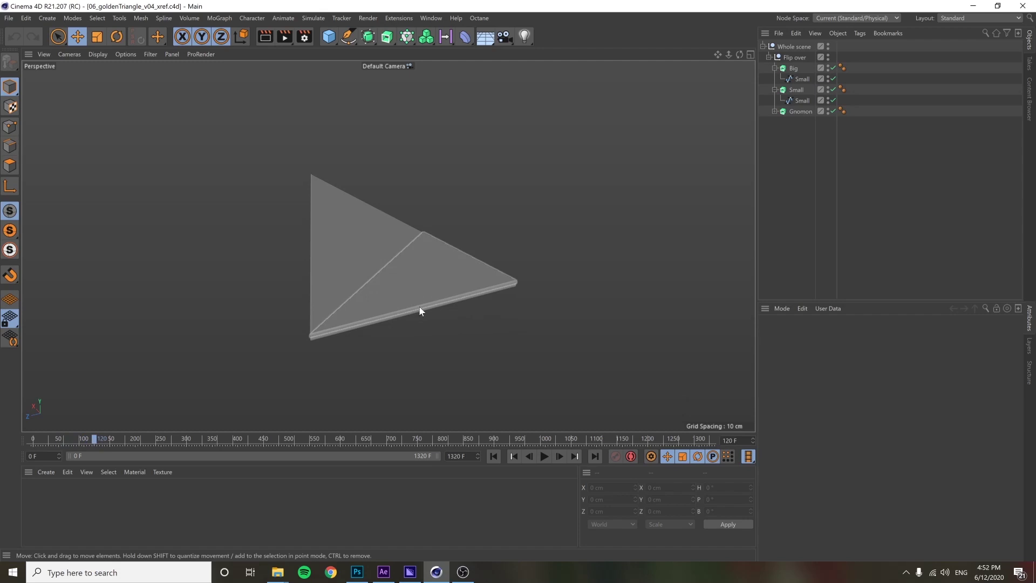
{"action": "key", "text": "g"}
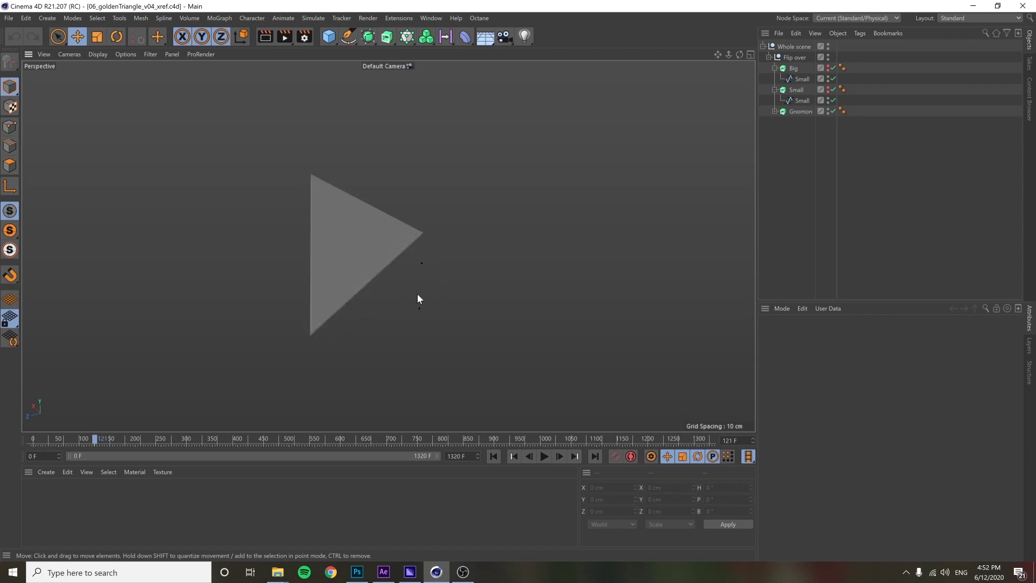
Compare the single triangle at frame 1 with its state around frames 99 to 121, and return to frame 0.
{"action": "left_click", "coordinate": [34, 439]}
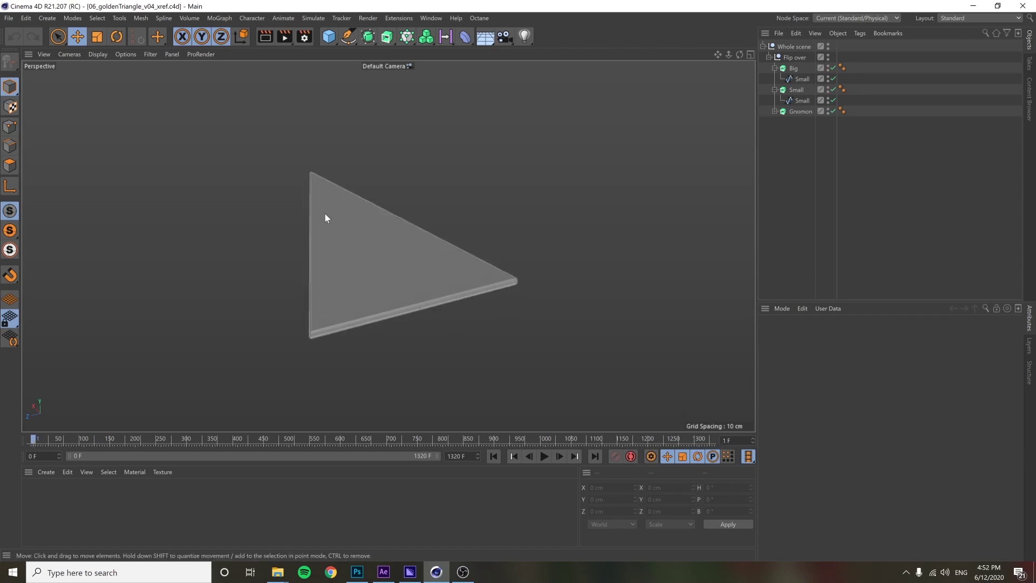
{"action": "left_click", "coordinate": [84, 441]}
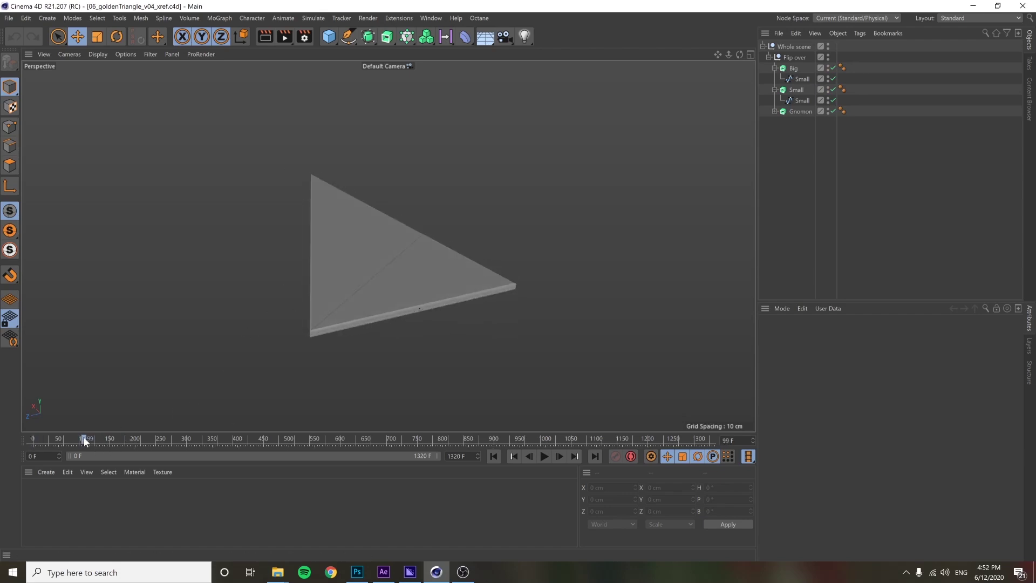
{"action": "left_click", "coordinate": [95, 441]}
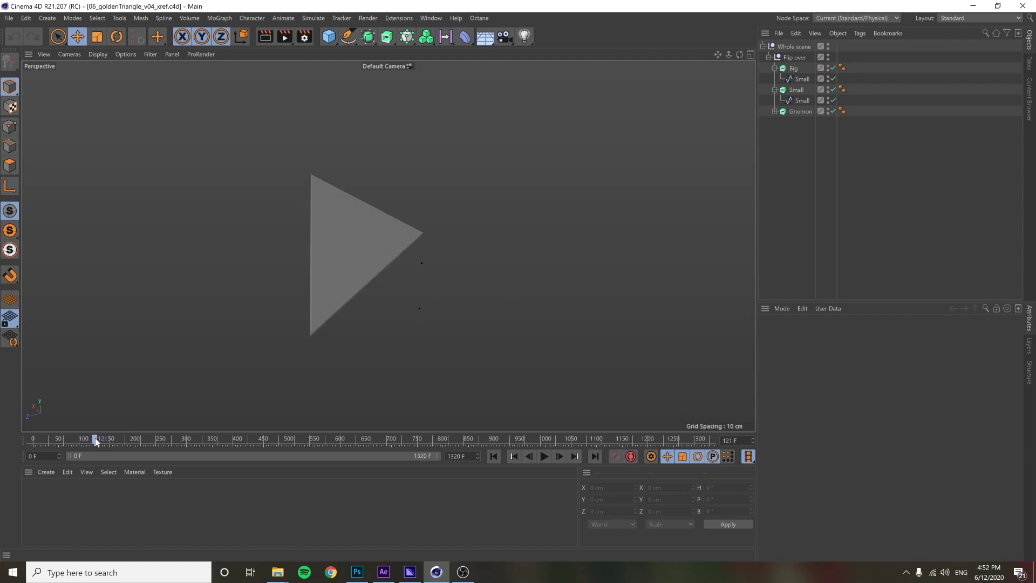
{"action": "mouse_move", "coordinate": [96, 440]}
{"action": "left_mouse_down"}
{"action": "mouse_move", "coordinate": [33, 440]}
{"action": "mouse_move", "coordinate": [85, 441]}
{"action": "left_mouse_up"}
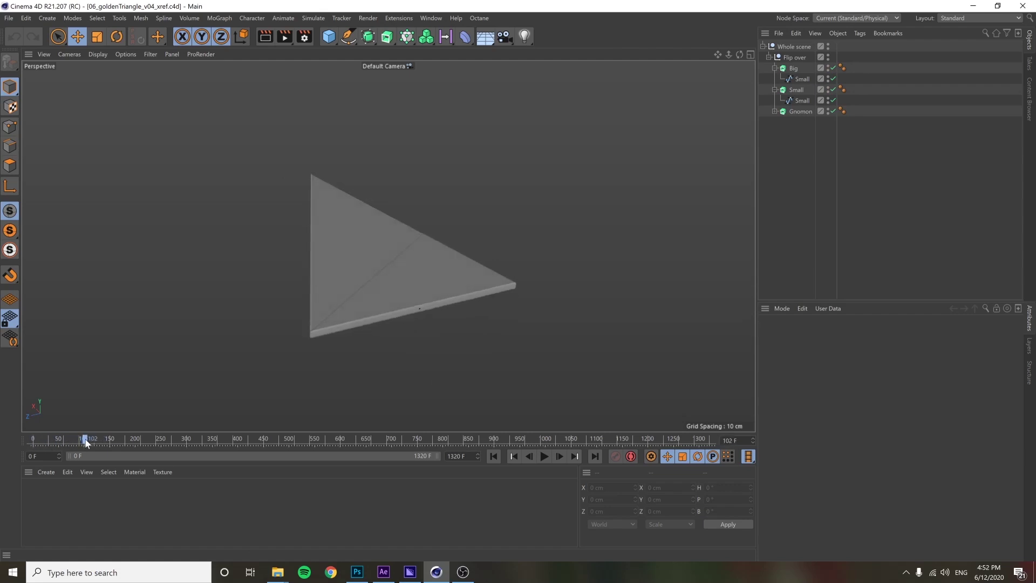
{"action": "left_click", "coordinate": [96, 440]}
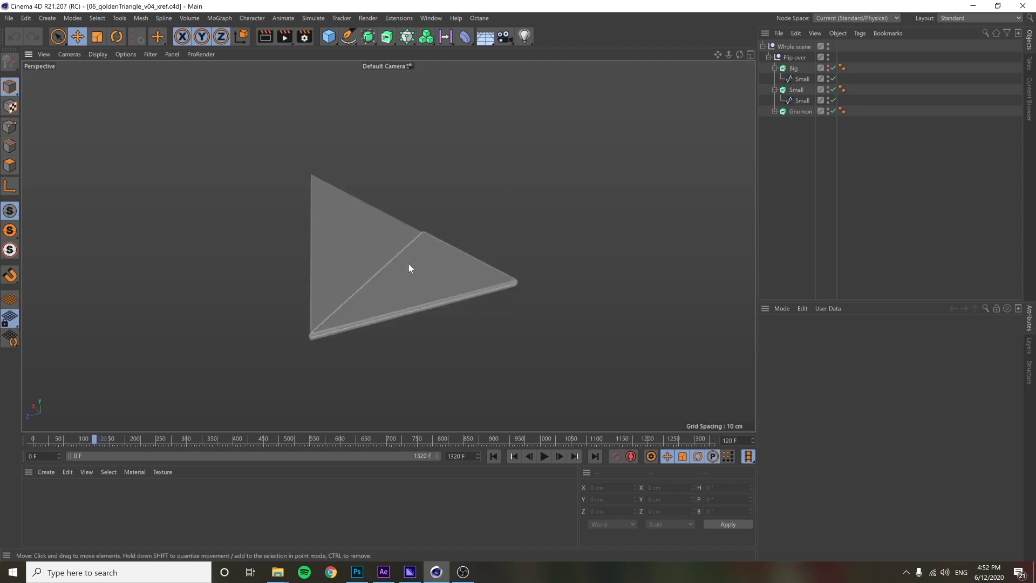
{"action": "key", "text": "f"}
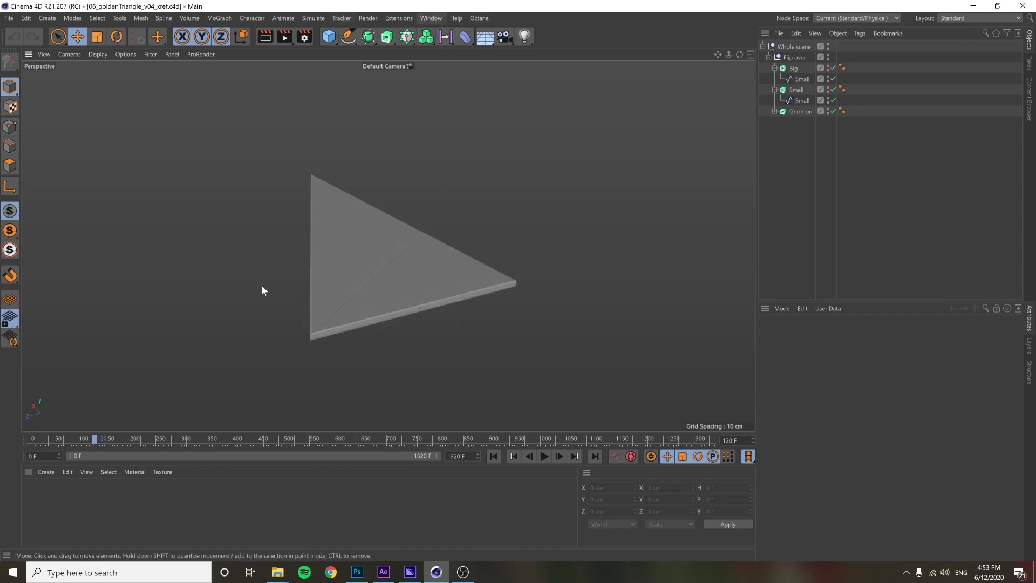
{"action": "left_click", "coordinate": [81, 442]}
{"action": "left_click", "coordinate": [33, 442]}
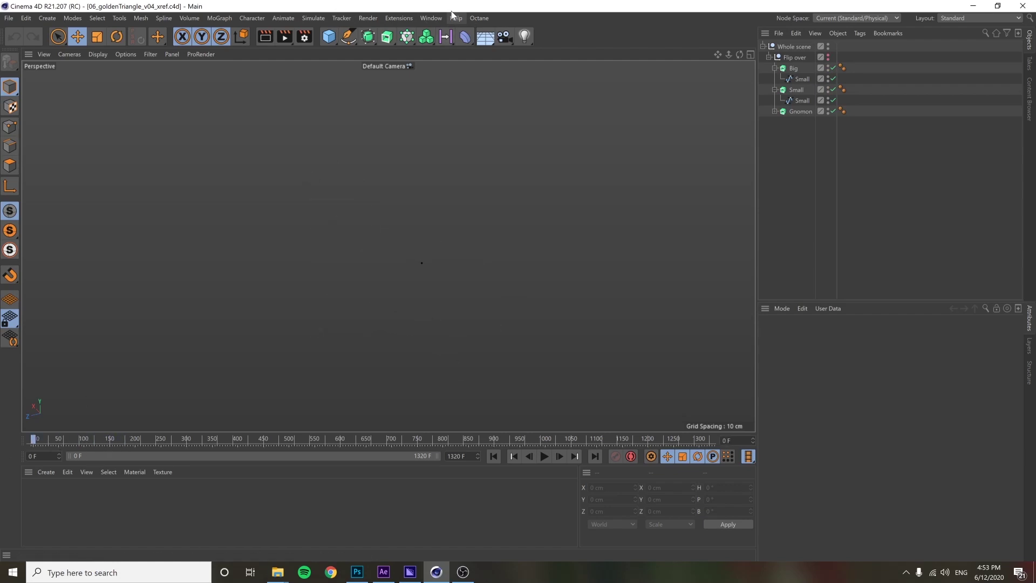
Switch to the open project 05_goldenTriangle_v04.c4d and scrub from the start of the zoom to frame 120.
{"action": "left_click", "coordinate": [399, 18]}
{"action": "mouse_move", "coordinate": [431, 18]}
{"action": "left_click", "coordinate": [481, 340]}
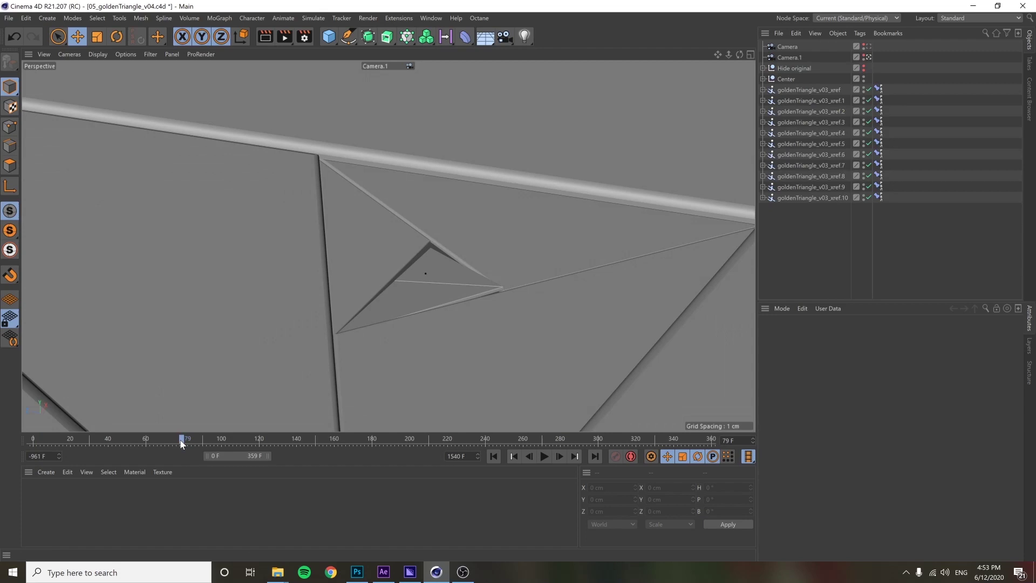
{"action": "left_click_drag", "start_coordinate": [172, 438], "coordinate": [24, 458]}
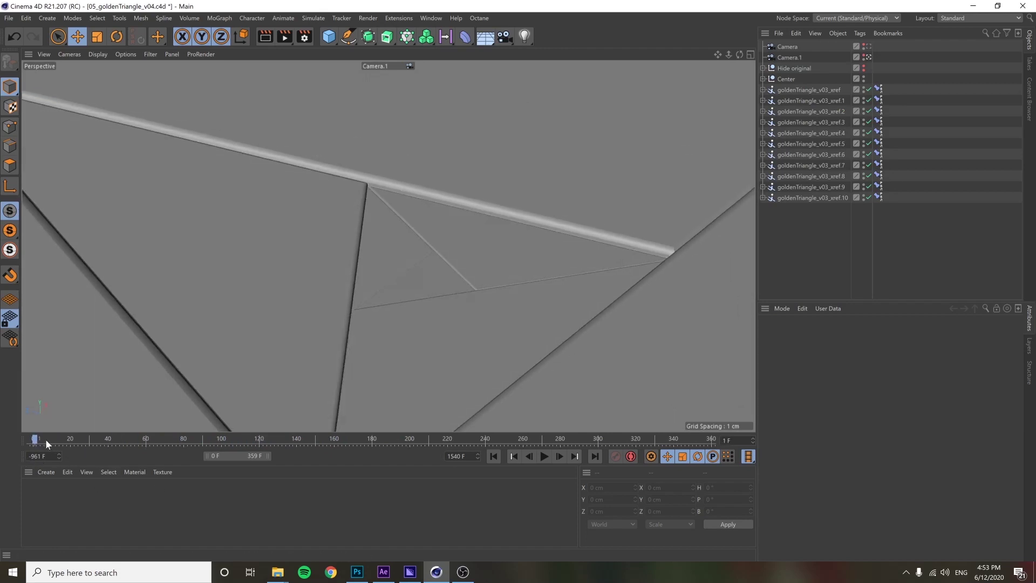
{"action": "left_click_drag", "start_coordinate": [37, 440], "coordinate": [254, 445]}
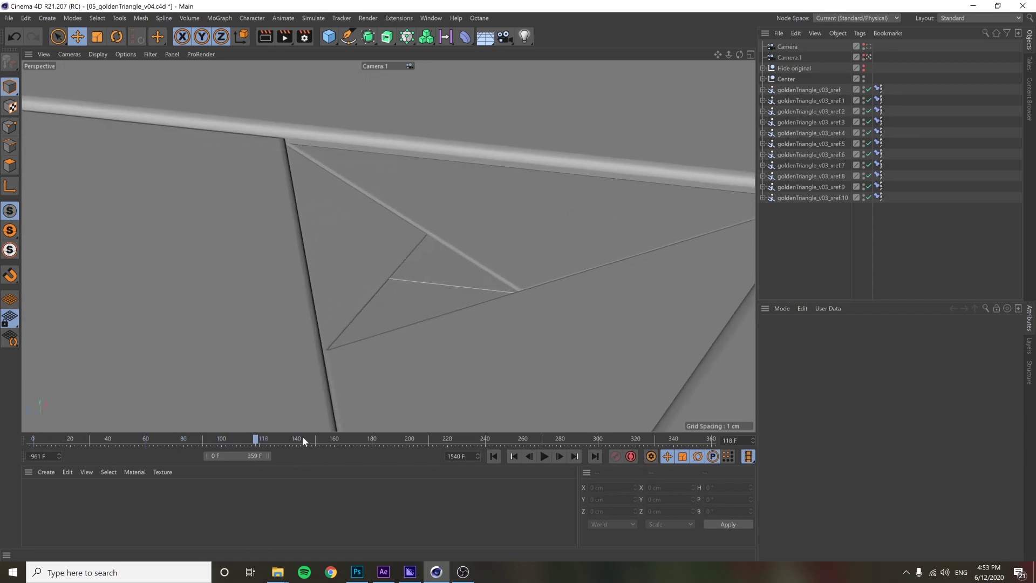
{"action": "key", "text": "g"}
{"action": "key", "text": "g"}
{"action": "key", "text": "g"}
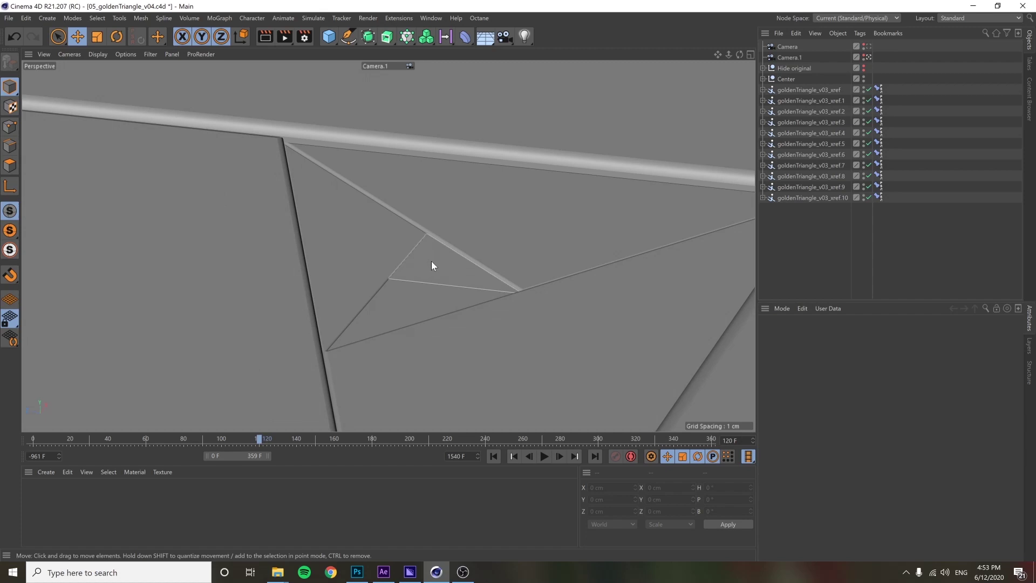
Inspect the innermost triangle at frame 120 and goldenTriangle_v03_xref.9 at frame 121, and return to frame 1 with nothing selected.
{"action": "left_click", "coordinate": [434, 260]}
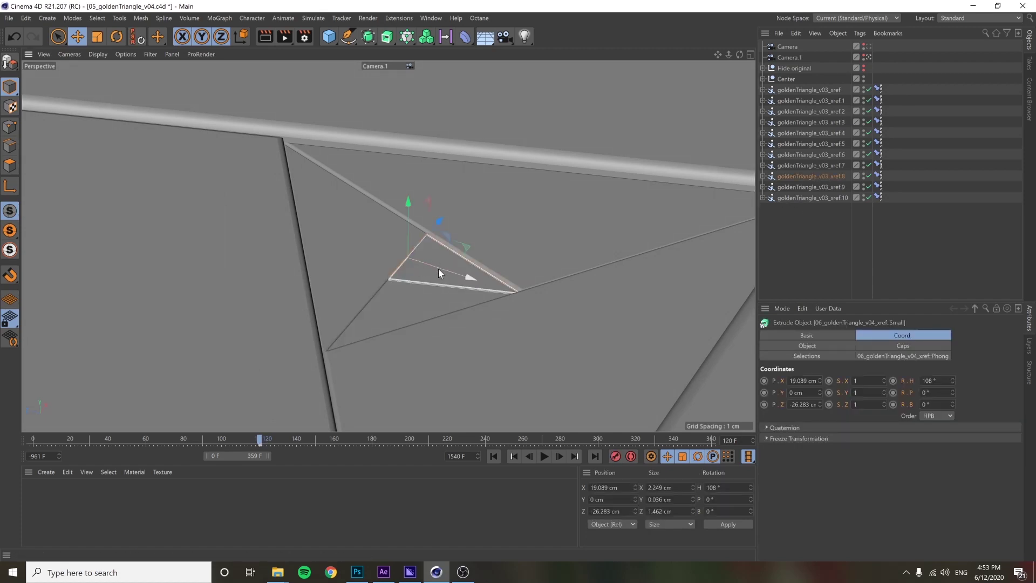
{"action": "key", "text": "g"}
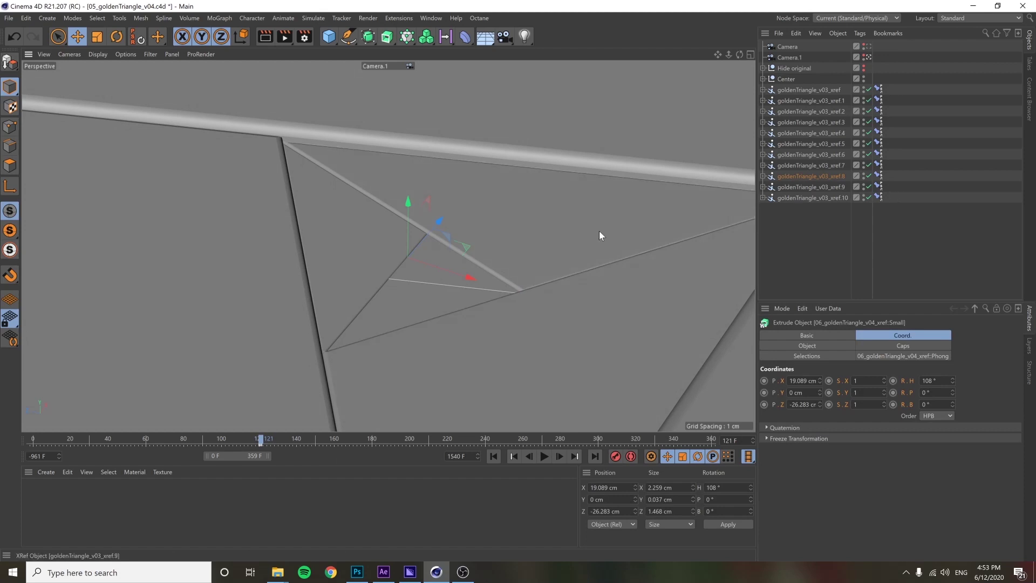
{"action": "left_click", "coordinate": [809, 186]}
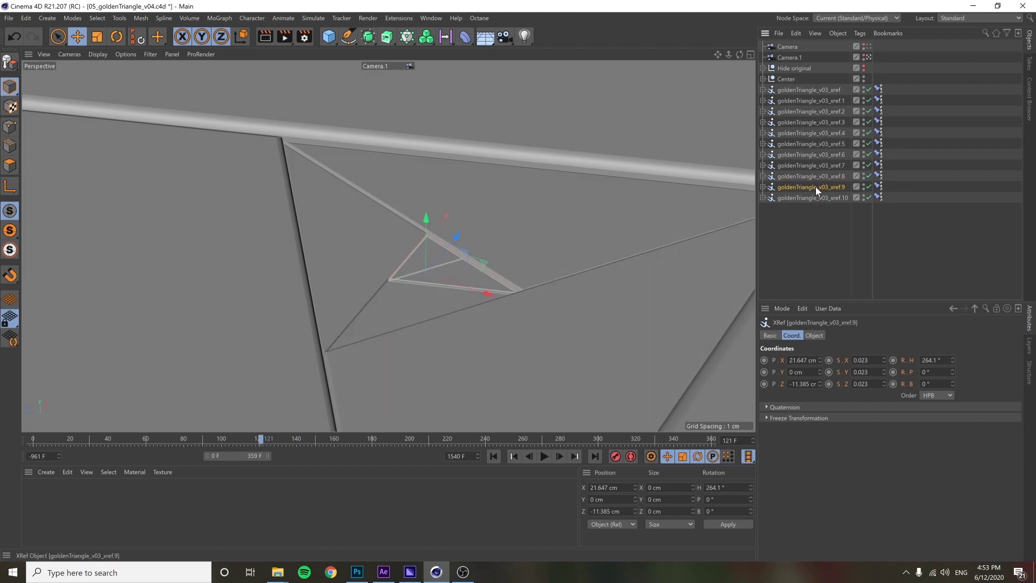
{"action": "left_click", "coordinate": [36, 440]}
{"action": "left_click", "coordinate": [505, 87]}
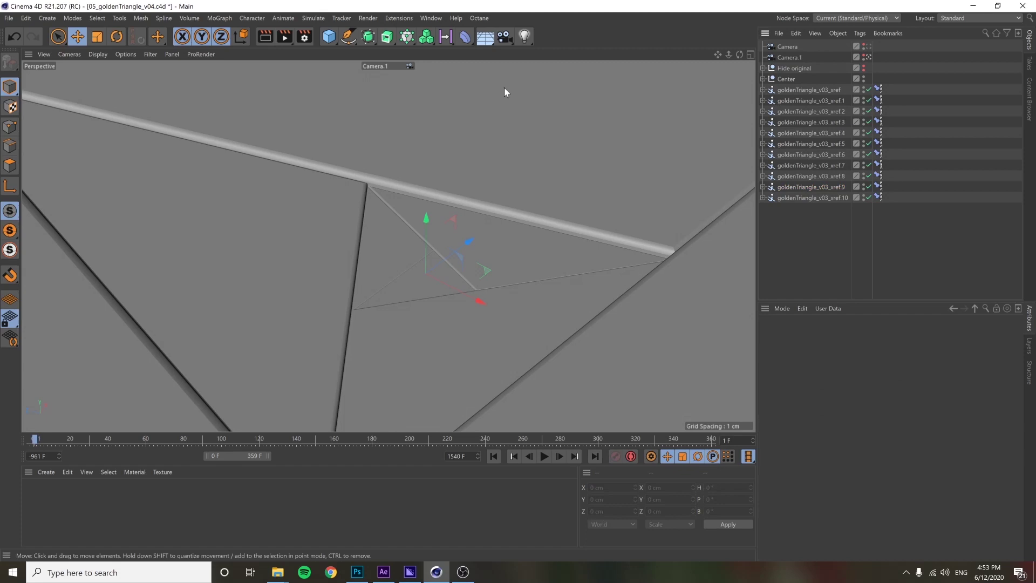
Switch to 06_goldenTriangle_v04_xref.c4d and show its triangle at frame 1.
{"action": "left_click", "coordinate": [432, 18]}
{"action": "left_click", "coordinate": [455, 333]}
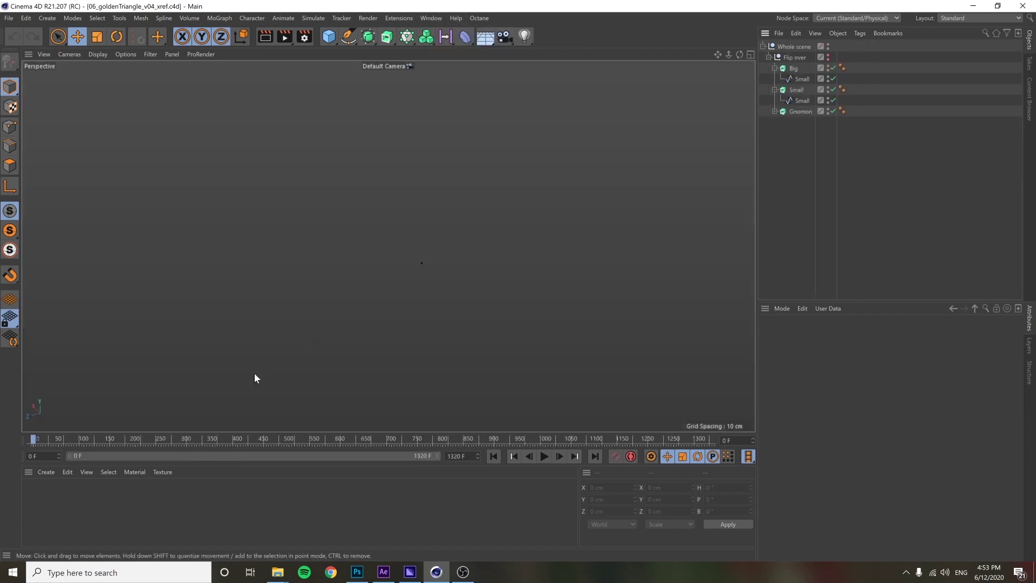
{"action": "left_click", "coordinate": [35, 441]}
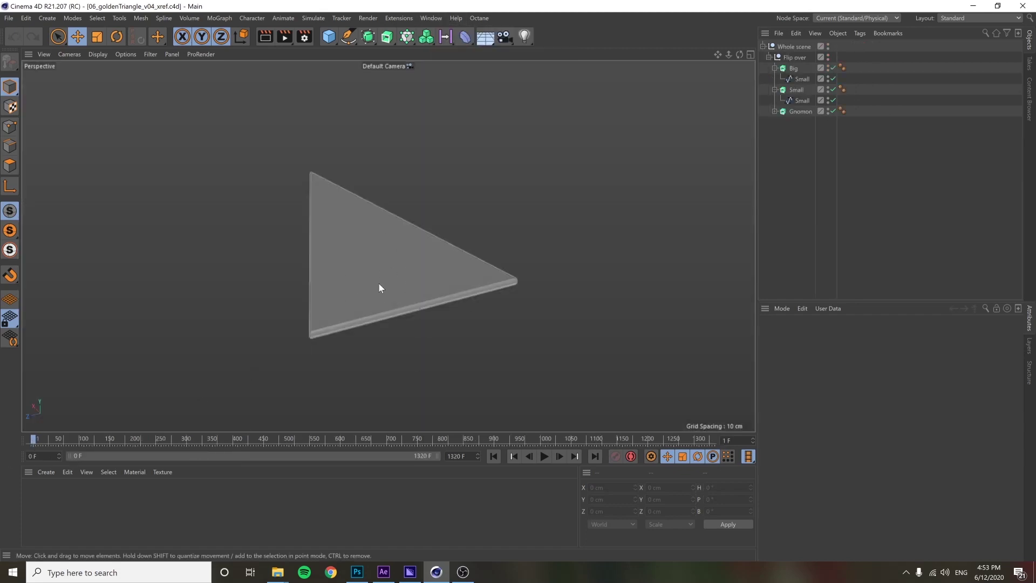
Switch back to 05_goldenTriangle_v04.c4d, scrub through its zoom animation and play it.
{"action": "left_click", "coordinate": [433, 18]}
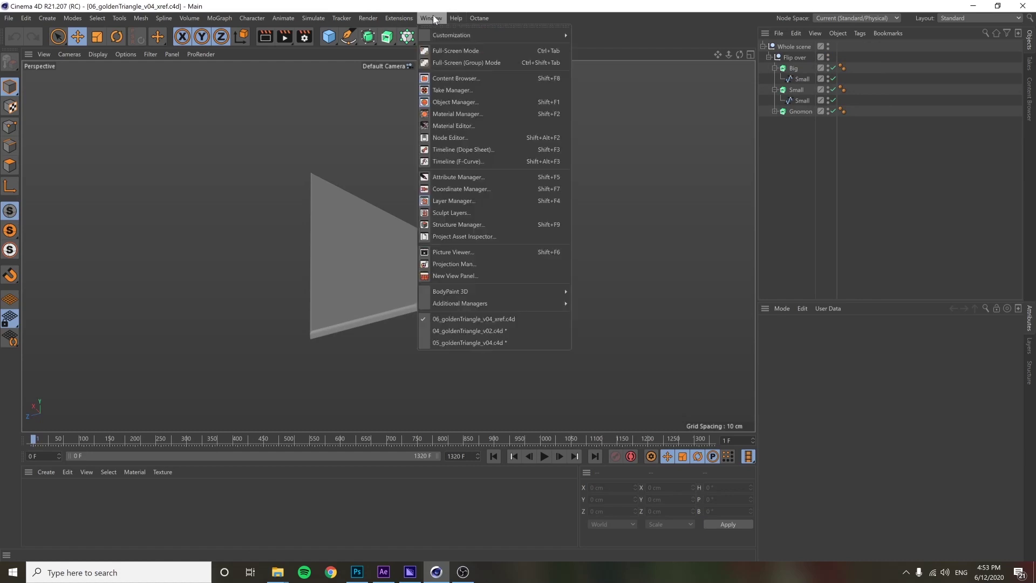
{"action": "left_click", "coordinate": [473, 341]}
{"action": "left_click", "coordinate": [57, 441]}
{"action": "left_click_drag", "start_coordinate": [56, 441], "coordinate": [663, 438]}
{"action": "key", "text": "F8"}
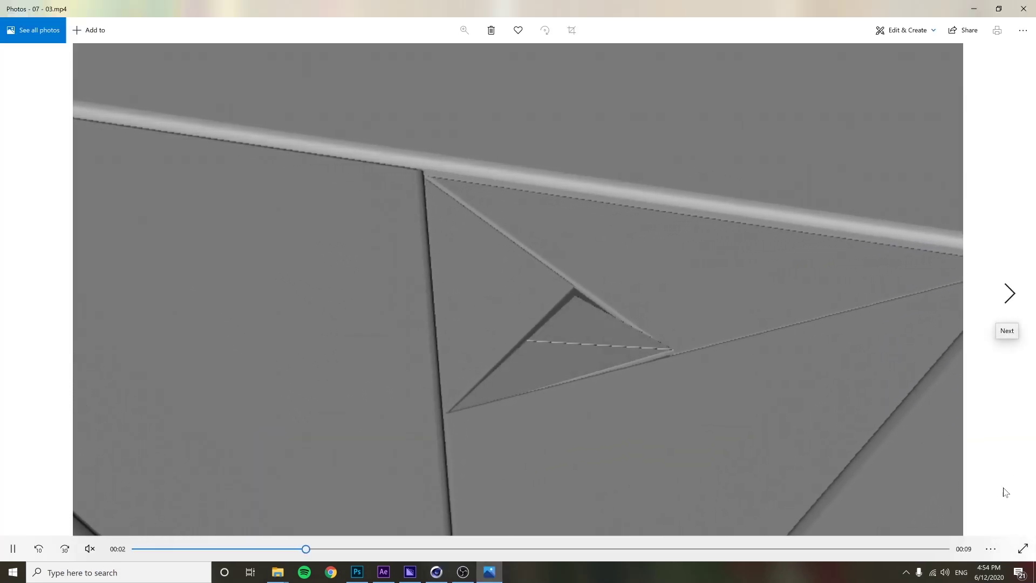
In Photos, set 07 - 03.mp4 to repeat, and open the following video 08 - 04.mp4 and play it on repeat.
{"action": "left_click", "coordinate": [991, 549]}
{"action": "left_click", "coordinate": [980, 488]}
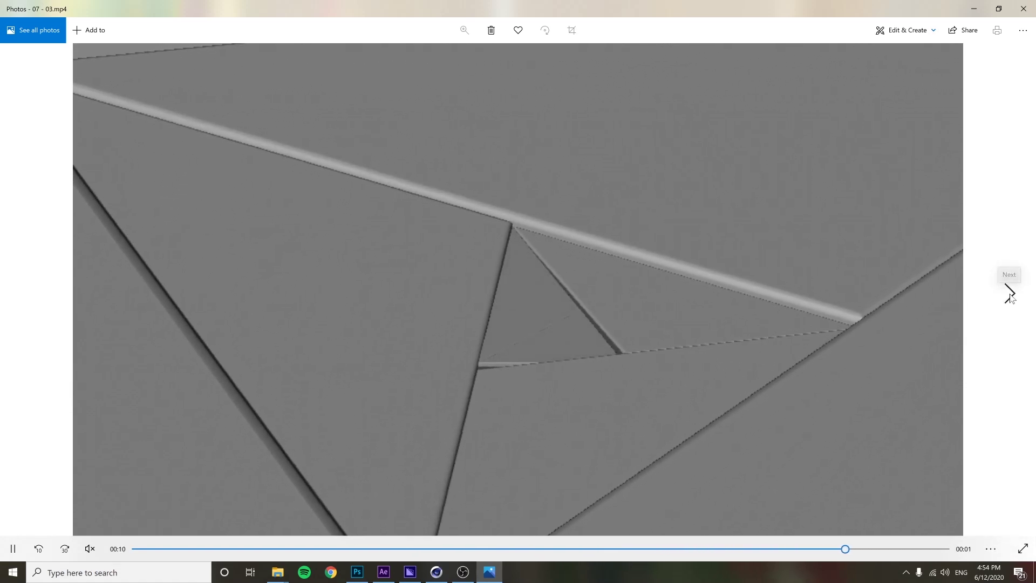
{"action": "left_click", "coordinate": [1009, 293]}
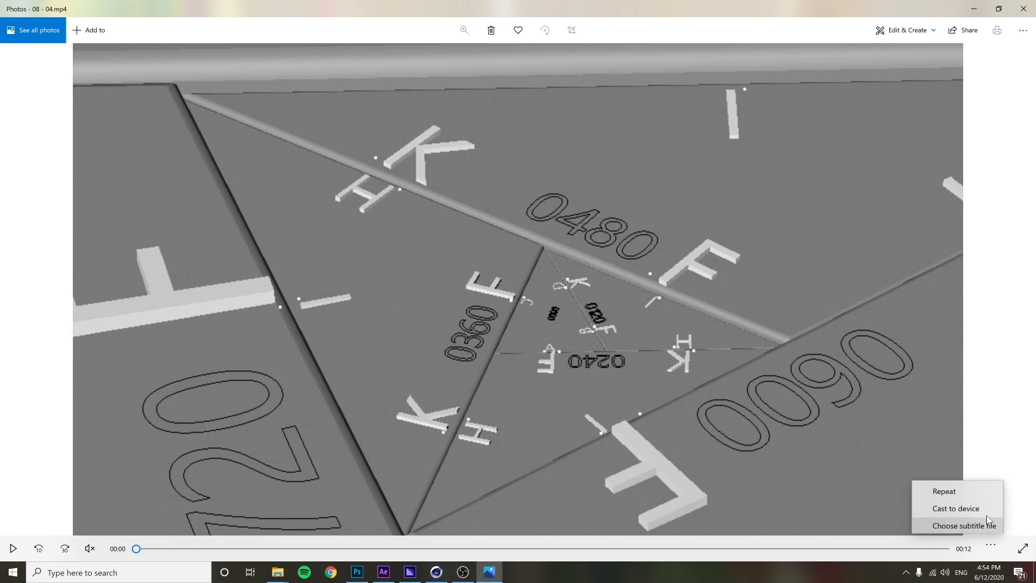
{"action": "left_click", "coordinate": [972, 486]}
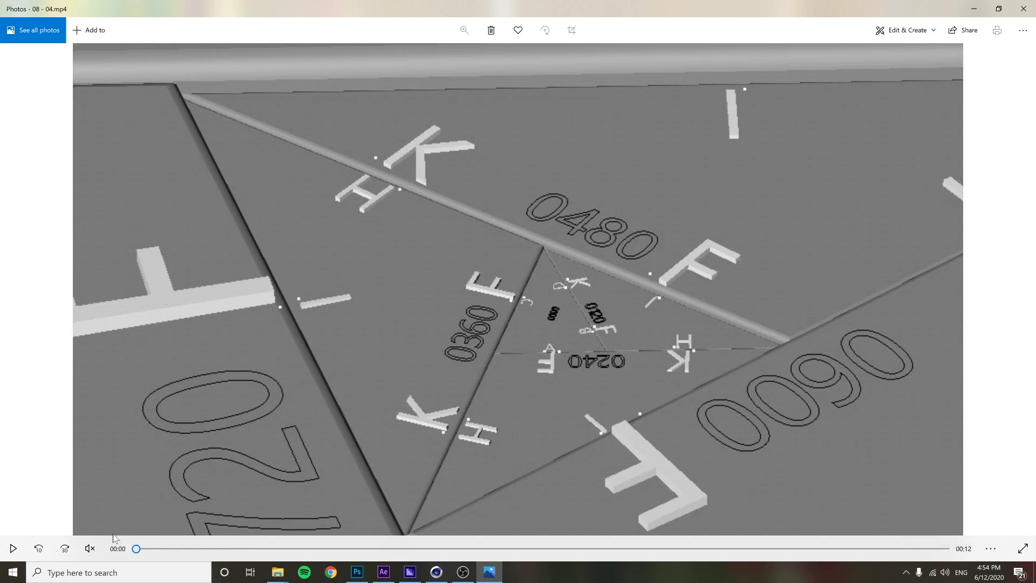
{"action": "left_click", "coordinate": [13, 549]}
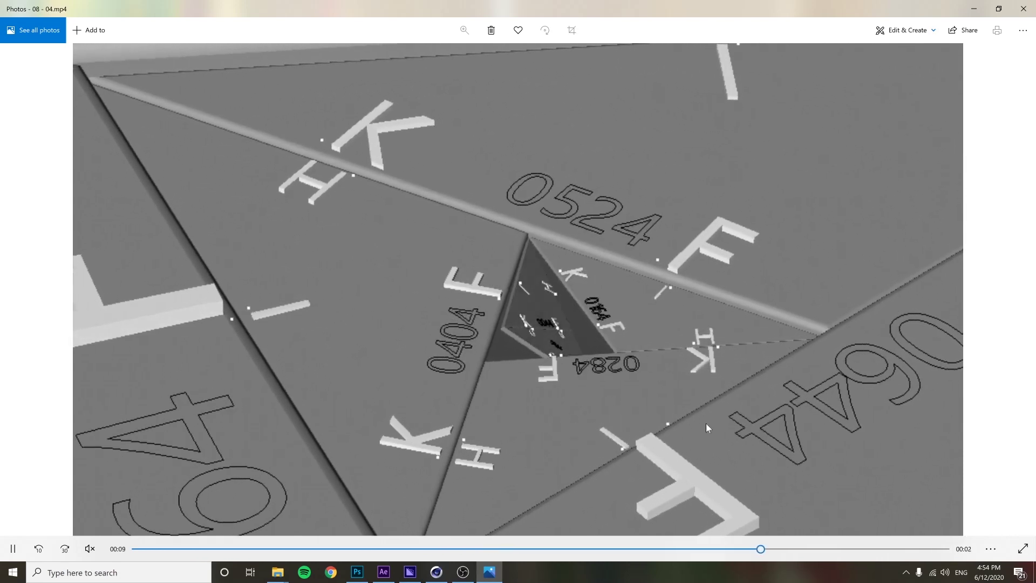
Advance to the video 09 - 05.mp4 and play it on repeat.
{"action": "left_click", "coordinate": [1011, 294]}
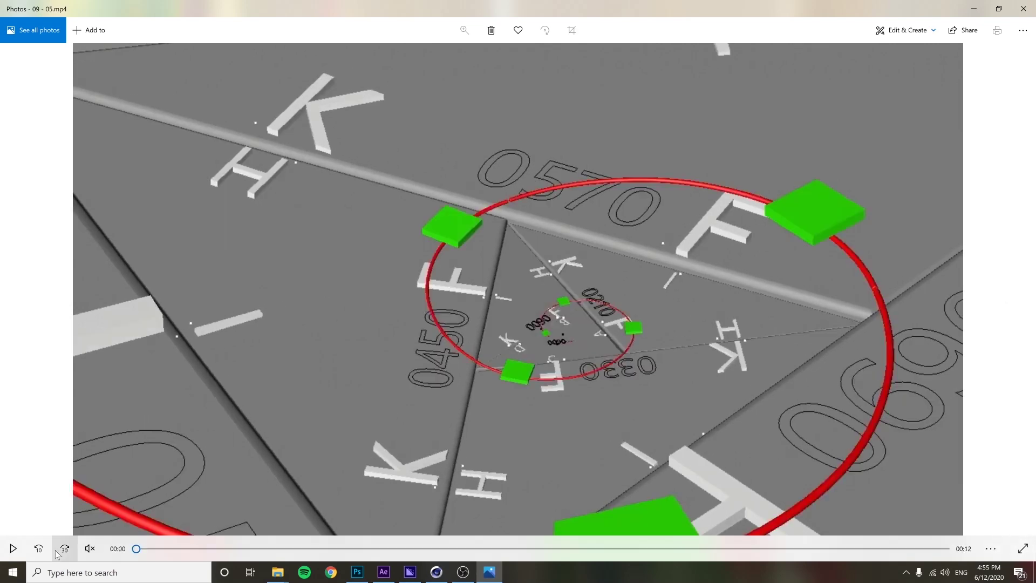
{"action": "left_click", "coordinate": [991, 547]}
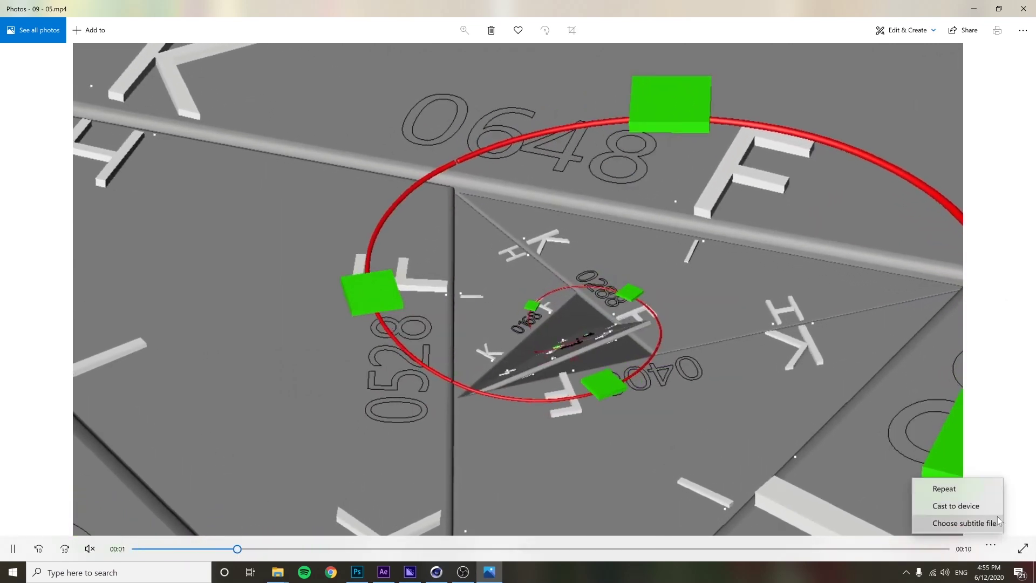
{"action": "left_click", "coordinate": [991, 490]}
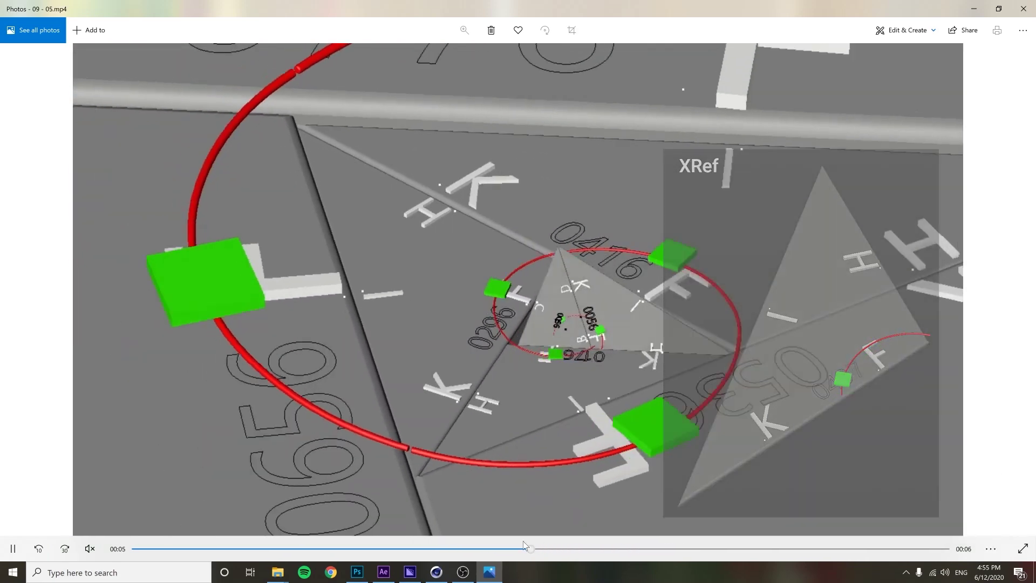
Advance to the video 10 - 06.mp4, play it, and return to 09 - 05.mp4.
{"action": "key", "text": "Right"}
{"action": "left_click", "coordinate": [13, 548]}
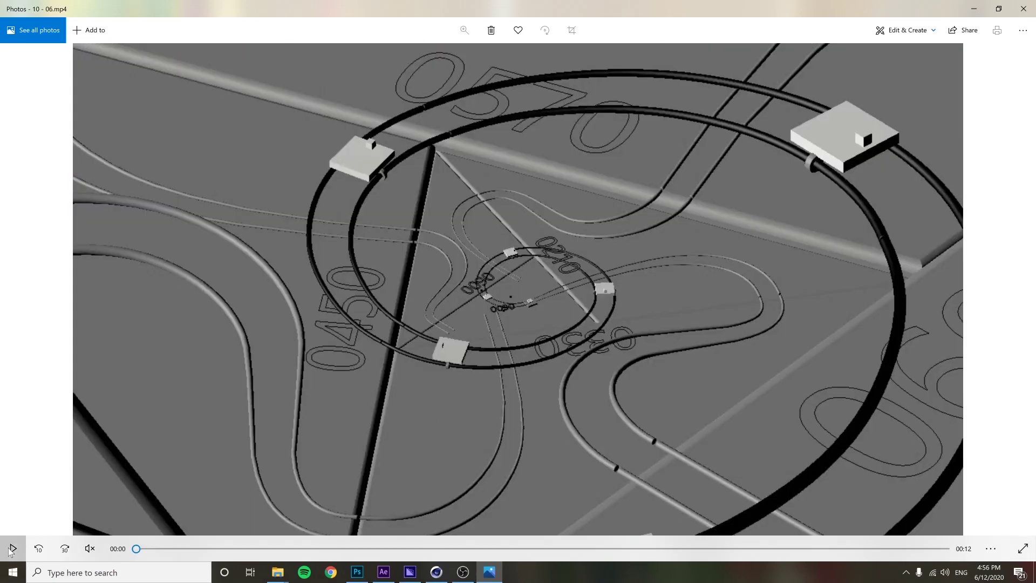
{"action": "left_click", "coordinate": [24, 294]}
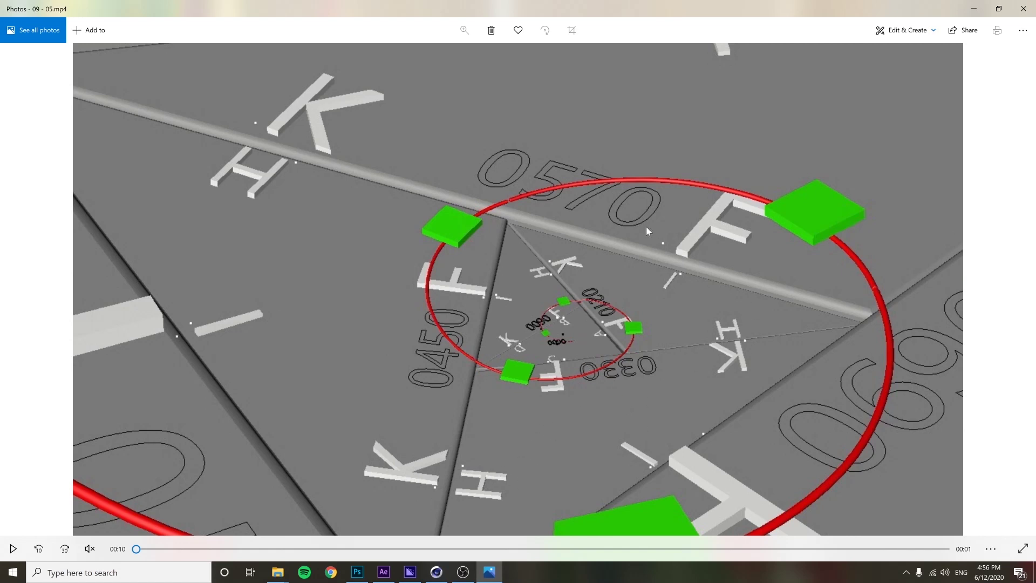
Advance to the videos 10 - 06.mp4 and 11a - 07.mp4 to watch them, and open 11b.mp4.
{"action": "left_click", "coordinate": [1013, 302]}
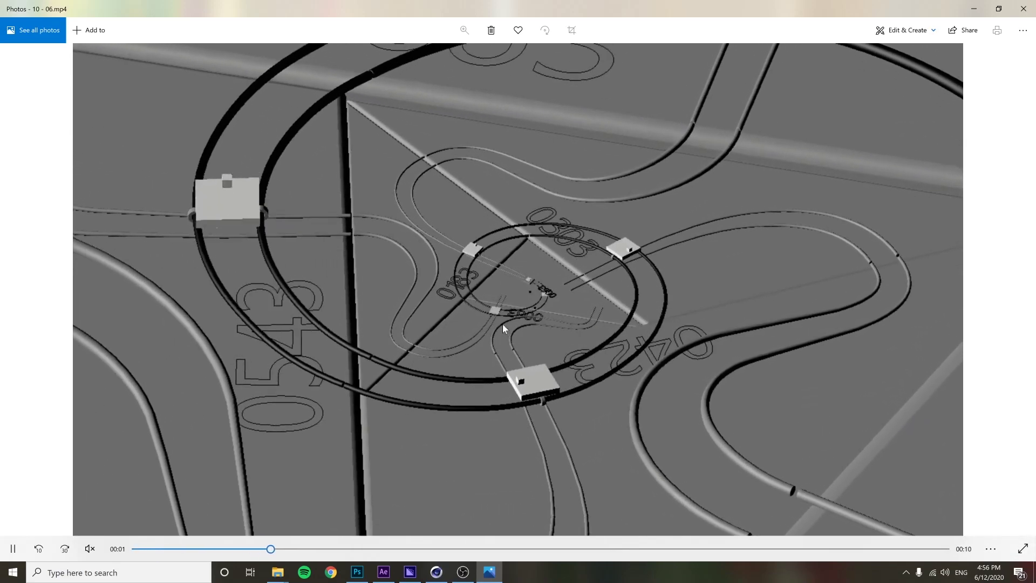
{"action": "left_click", "coordinate": [1009, 294]}
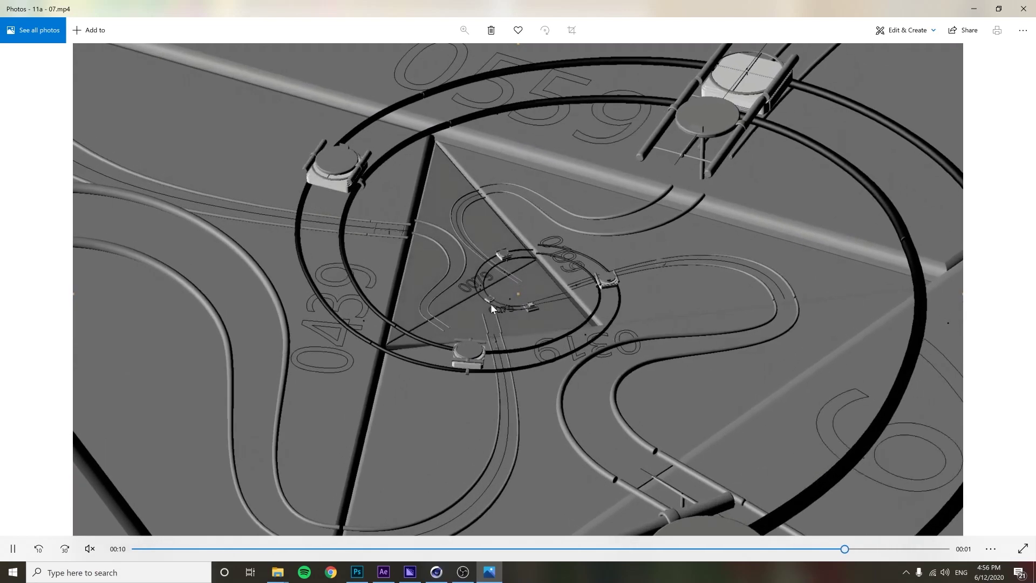
{"action": "left_click", "coordinate": [1009, 295]}
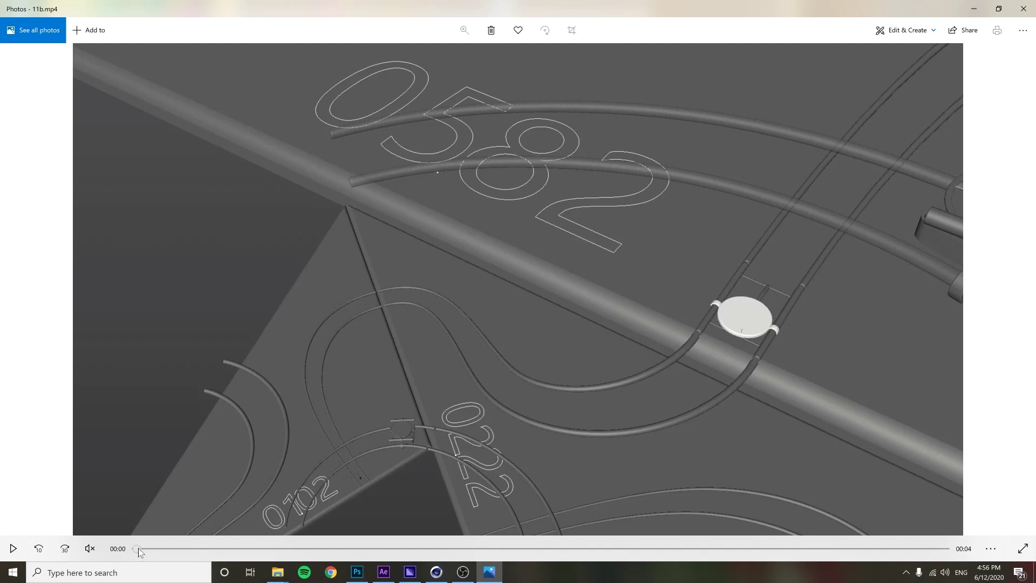
Scrub 11b.mp4 forward to frame 0700, stopping around frames 0600 and 0645 to follow the white disc along the track.
{"action": "left_click_drag", "start_coordinate": [138, 549], "coordinate": [241, 540]}
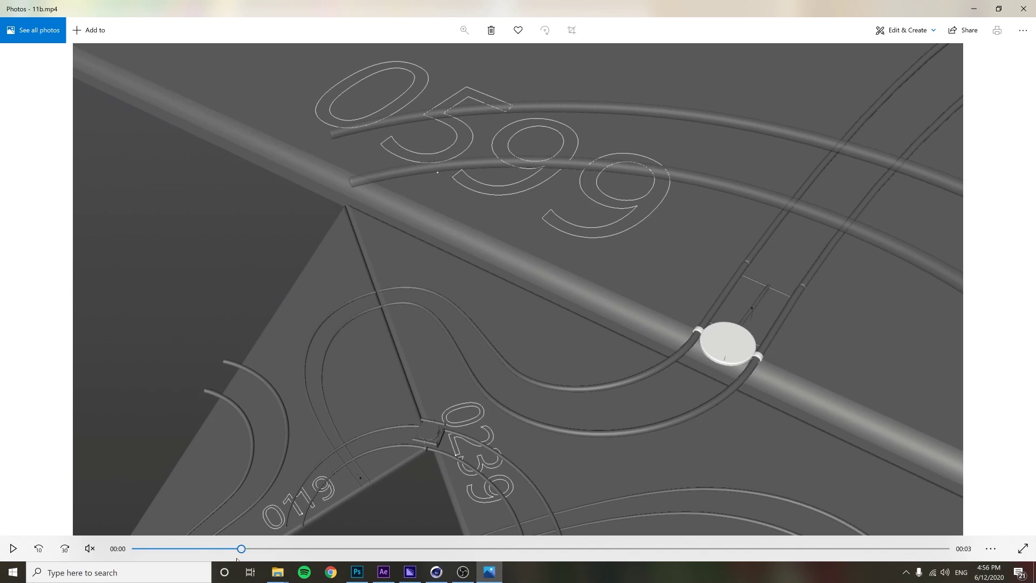
{"action": "left_click_drag", "start_coordinate": [245, 553], "coordinate": [248, 549]}
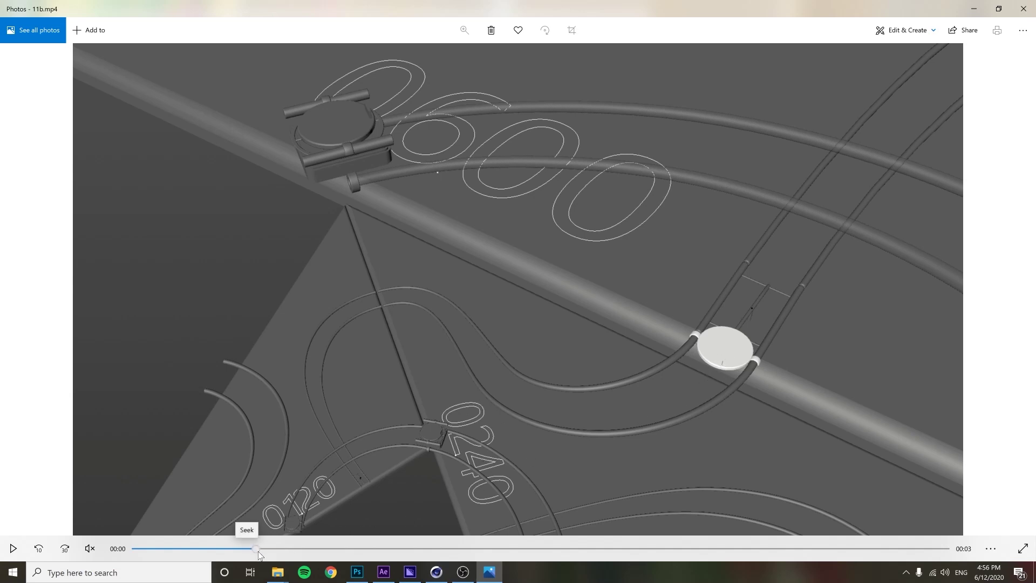
{"action": "left_click_drag", "start_coordinate": [259, 553], "coordinate": [514, 538]}
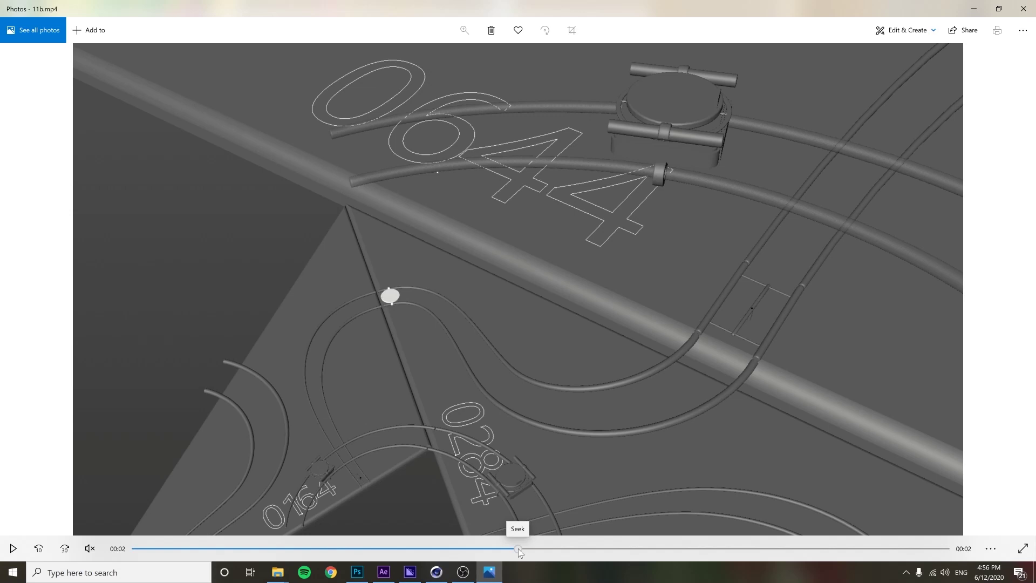
{"action": "left_click_drag", "start_coordinate": [518, 548], "coordinate": [526, 549]}
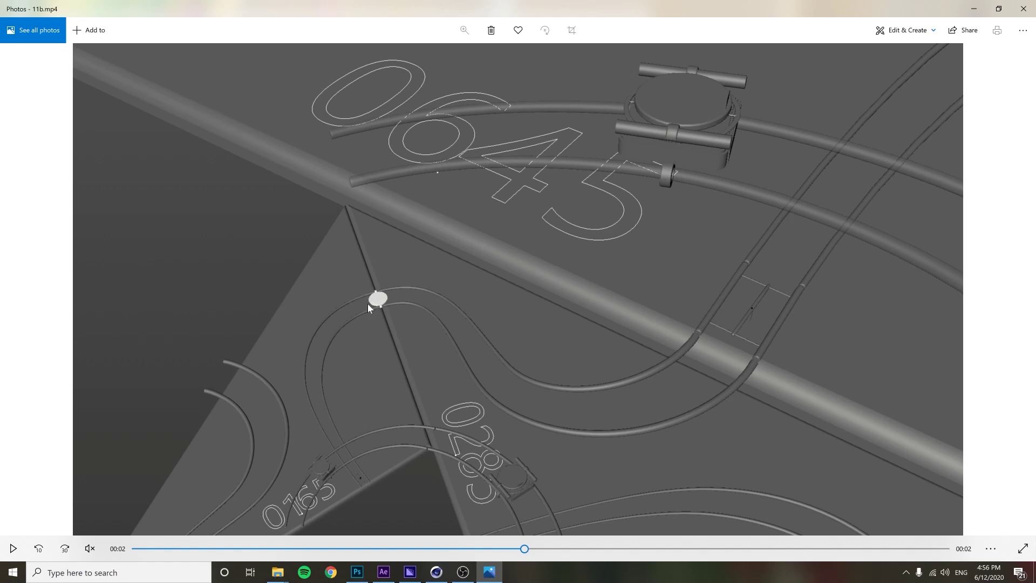
{"action": "left_click_drag", "start_coordinate": [525, 550], "coordinate": [854, 549]}
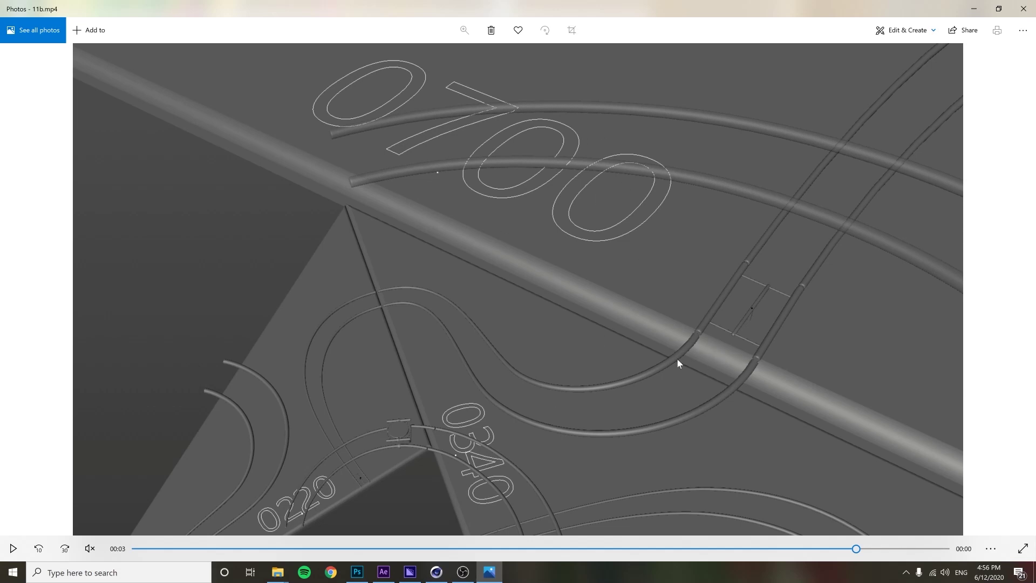
Open 11c.mp4, play it, and scrub through it to examine the disc's paths across the single triangle.
{"action": "left_click", "coordinate": [1009, 296]}
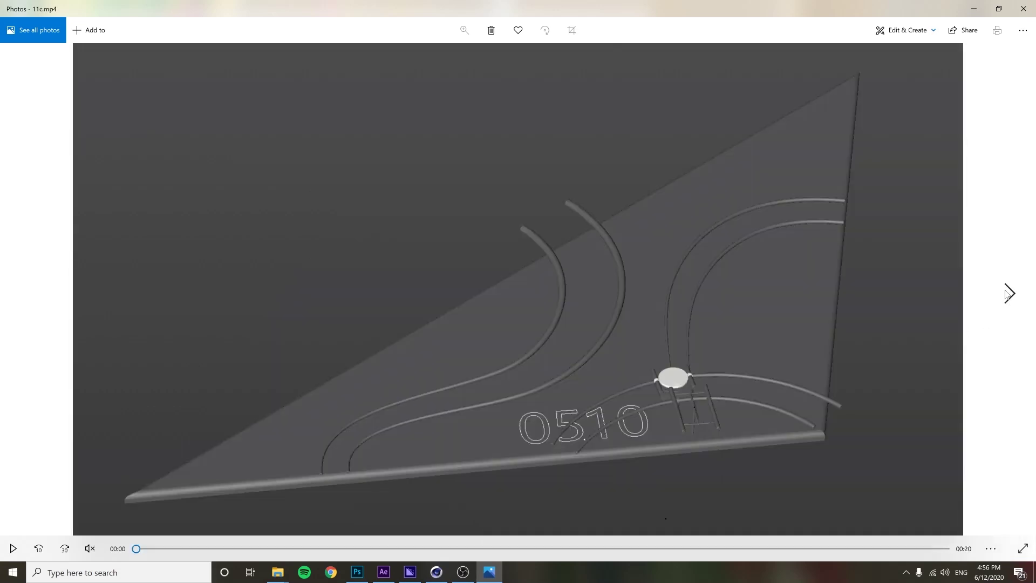
{"action": "left_click", "coordinate": [13, 549]}
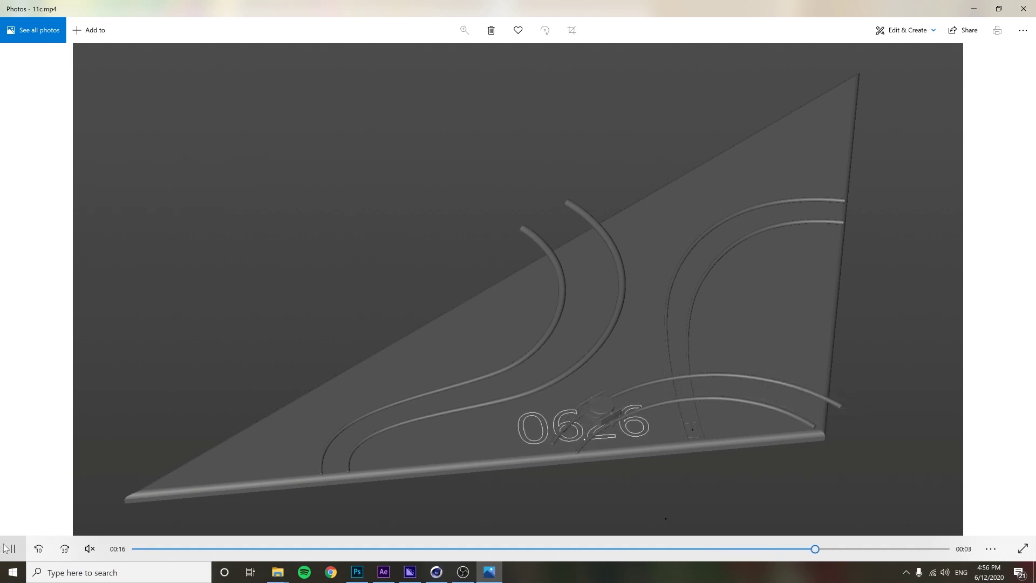
{"action": "mouse_move", "coordinate": [737, 545]}
{"action": "left_mouse_down"}
{"action": "mouse_move", "coordinate": [696, 545]}
{"action": "mouse_move", "coordinate": [753, 548]}
{"action": "left_mouse_up"}
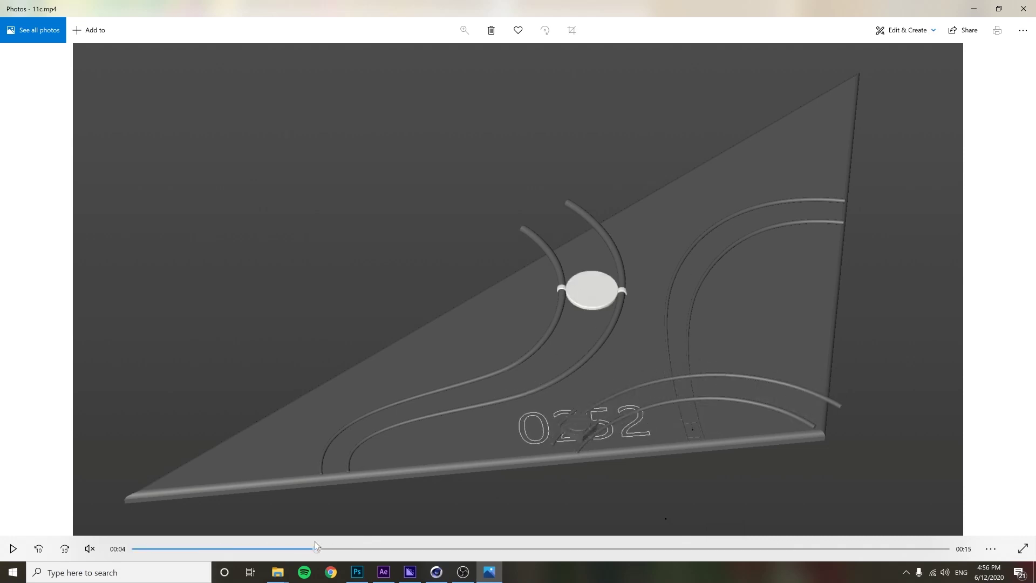
{"action": "left_click_drag", "start_coordinate": [315, 542], "coordinate": [297, 542]}
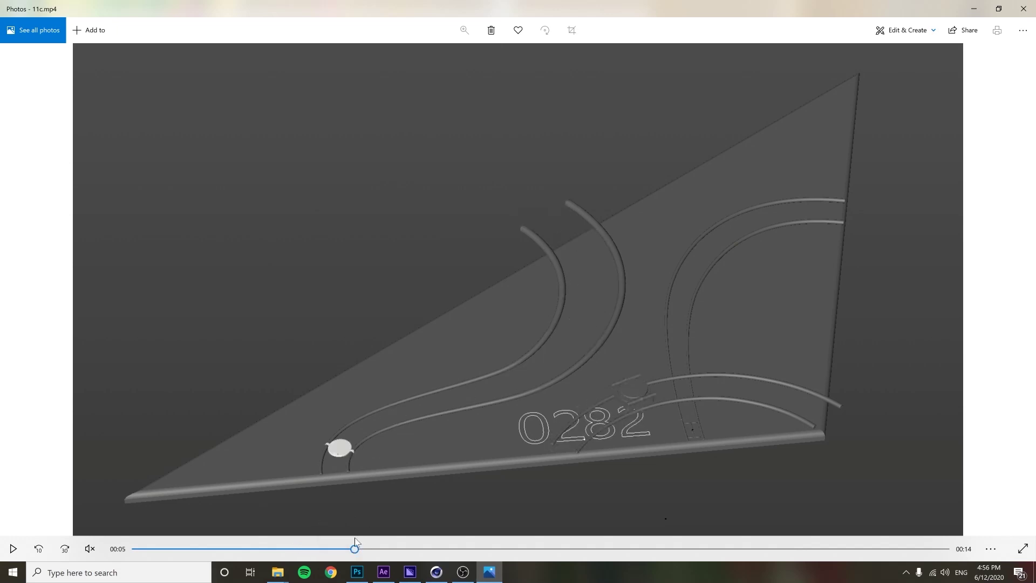
{"action": "left_click_drag", "start_coordinate": [357, 549], "coordinate": [370, 549]}
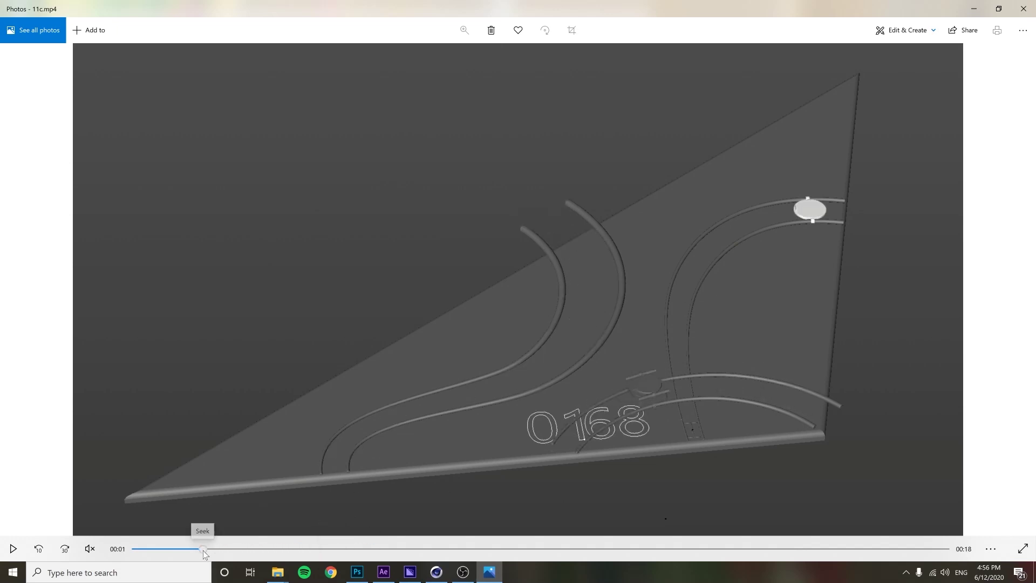
{"action": "left_click", "coordinate": [13, 555]}
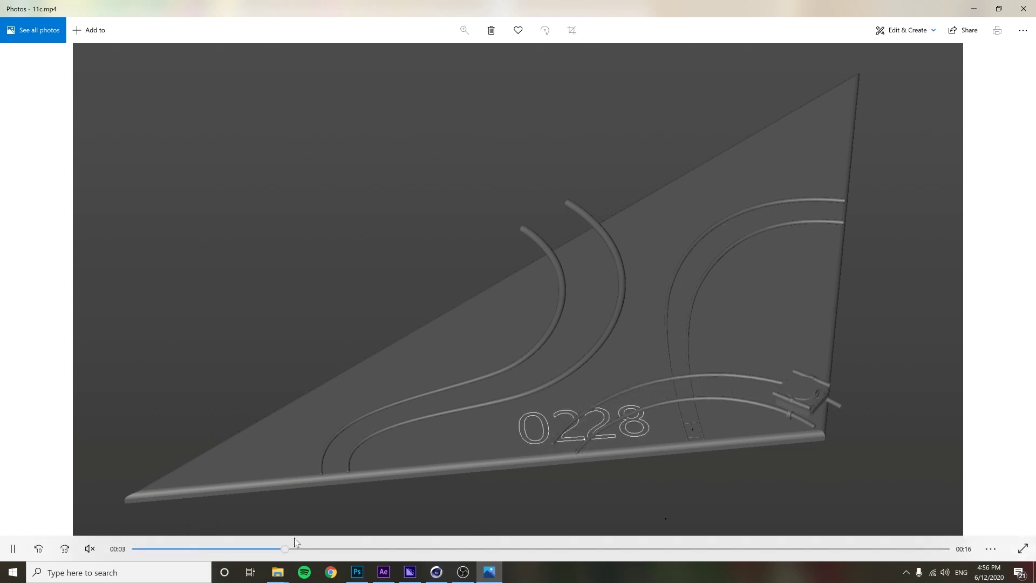
Go back past 11b.mp4 to the video 11a - 07.mp4 and play it.
{"action": "key", "text": "Left"}
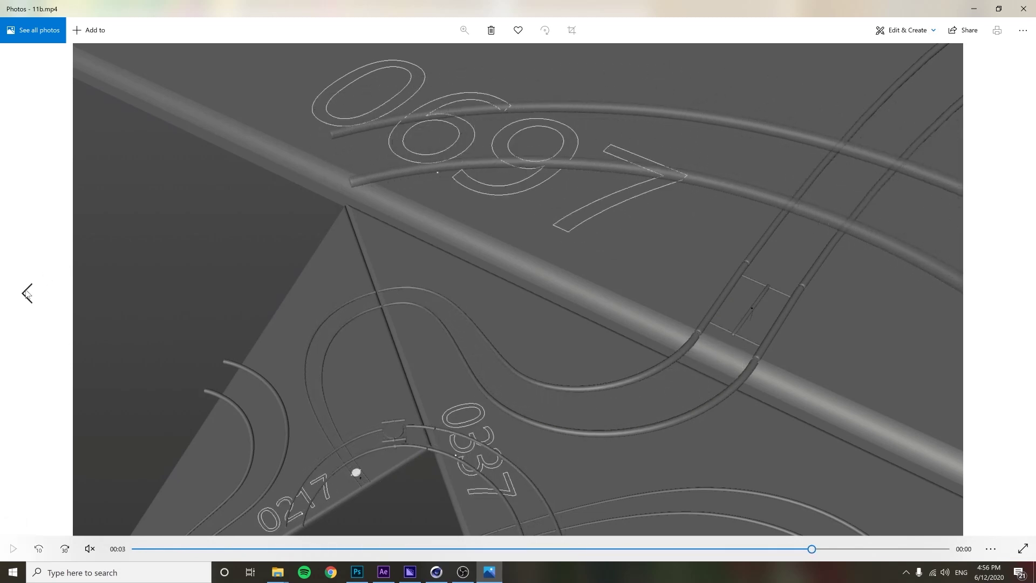
{"action": "left_click", "coordinate": [27, 293]}
{"action": "left_click", "coordinate": [9, 552]}
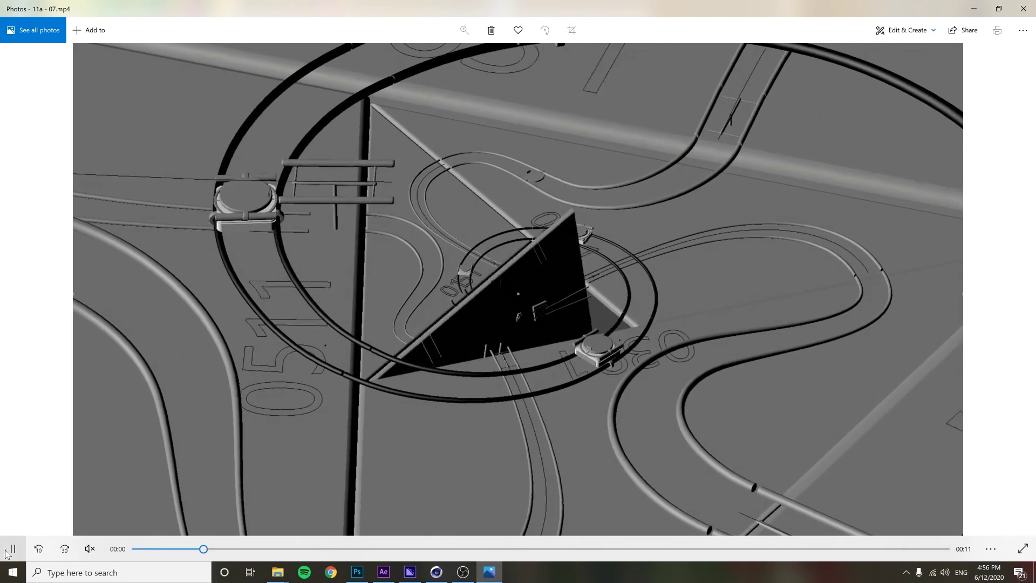
Open and play 12 - 08.mp4 with the flamingos, and advance through 13 - 09.mp4 to 15 - 11.mp4.
{"action": "left_click", "coordinate": [1009, 294]}
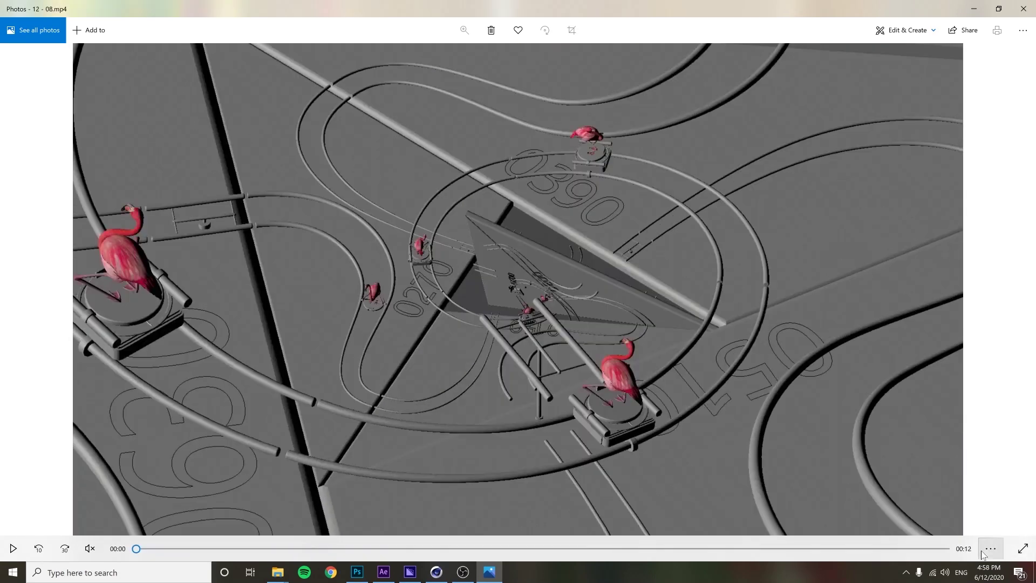
{"action": "left_click", "coordinate": [500, 278]}
{"action": "left_click", "coordinate": [427, 288]}
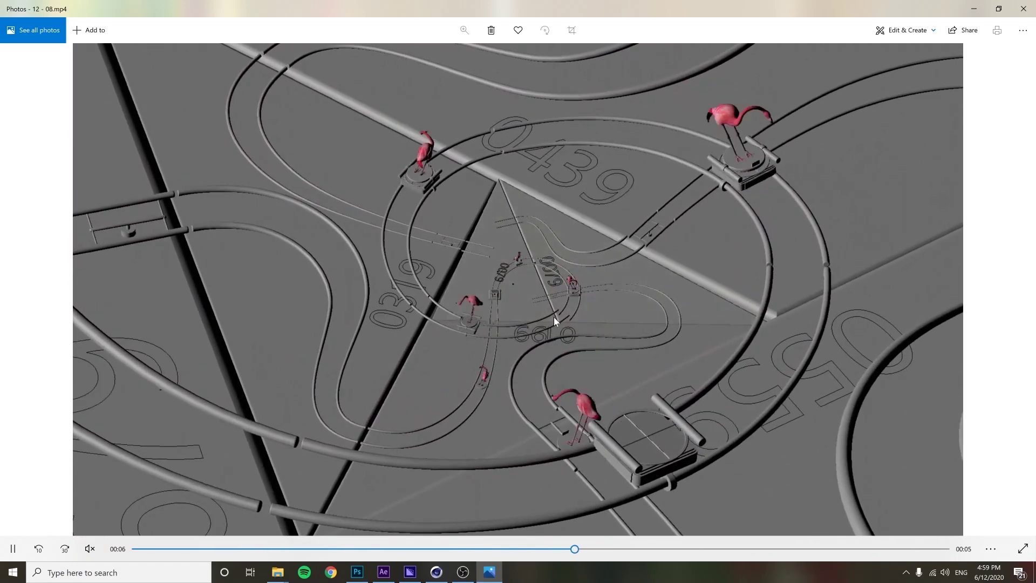
{"action": "key", "text": "Right"}
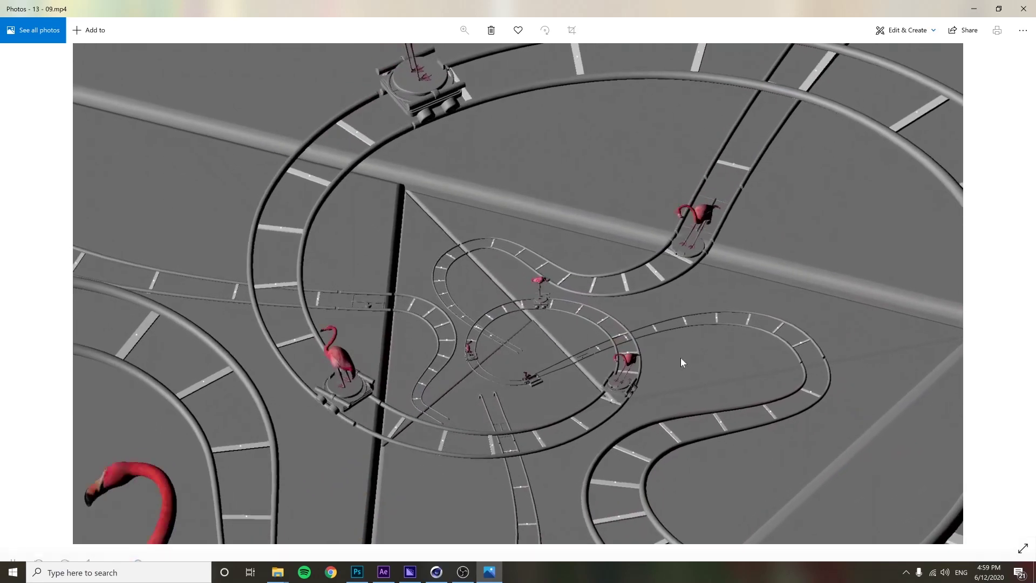
{"action": "key", "text": "Right"}
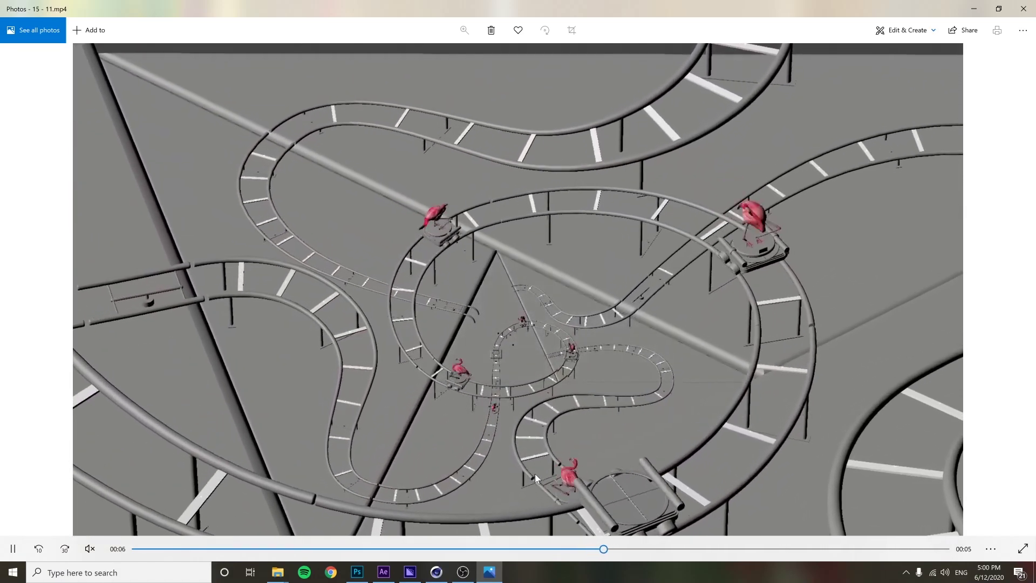
Advance to the textured neon render 16 - 12.mp4 and play it.
{"action": "key", "text": "Right"}
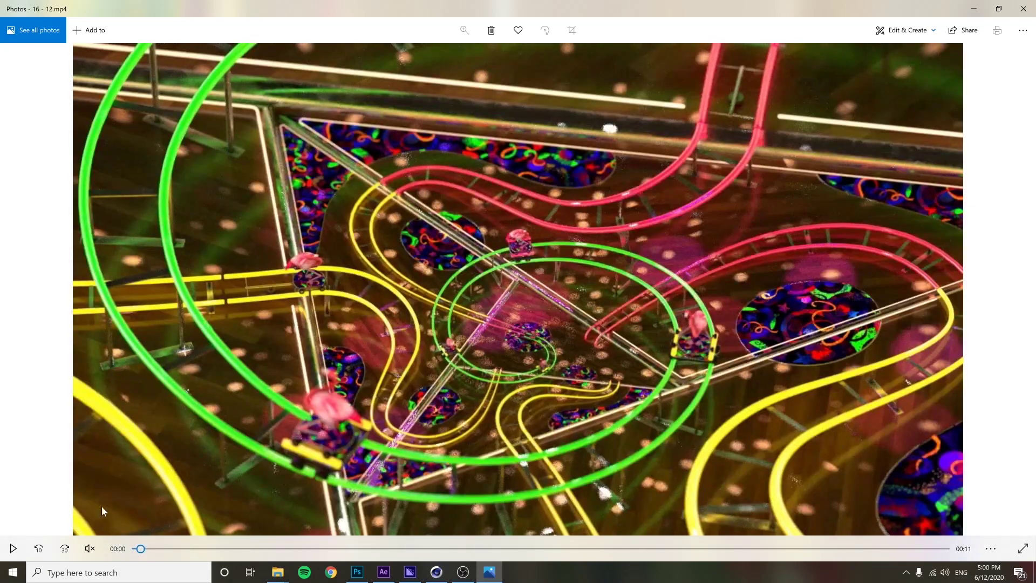
{"action": "left_click", "coordinate": [3, 556]}
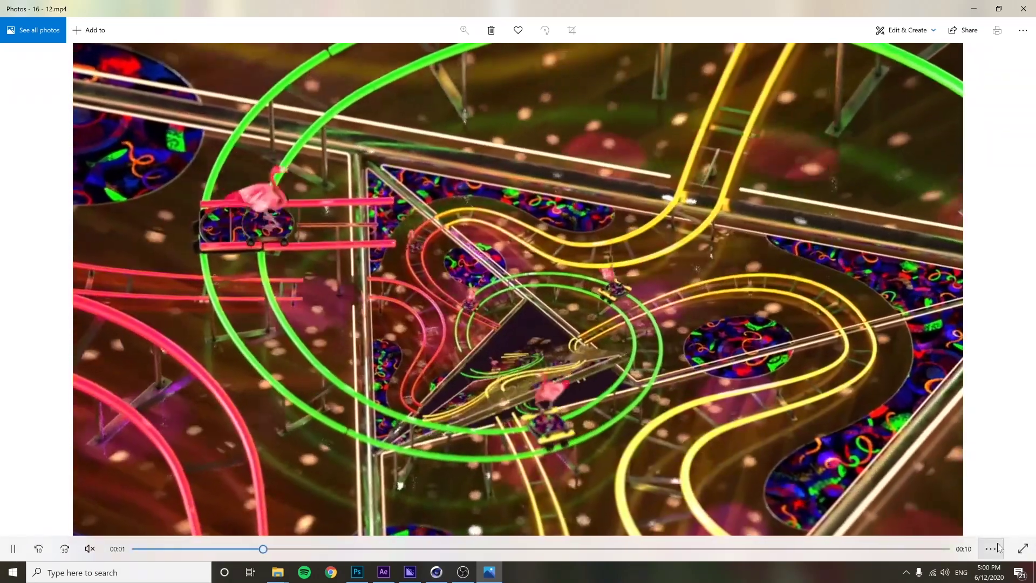
{"action": "left_click", "coordinate": [997, 549]}
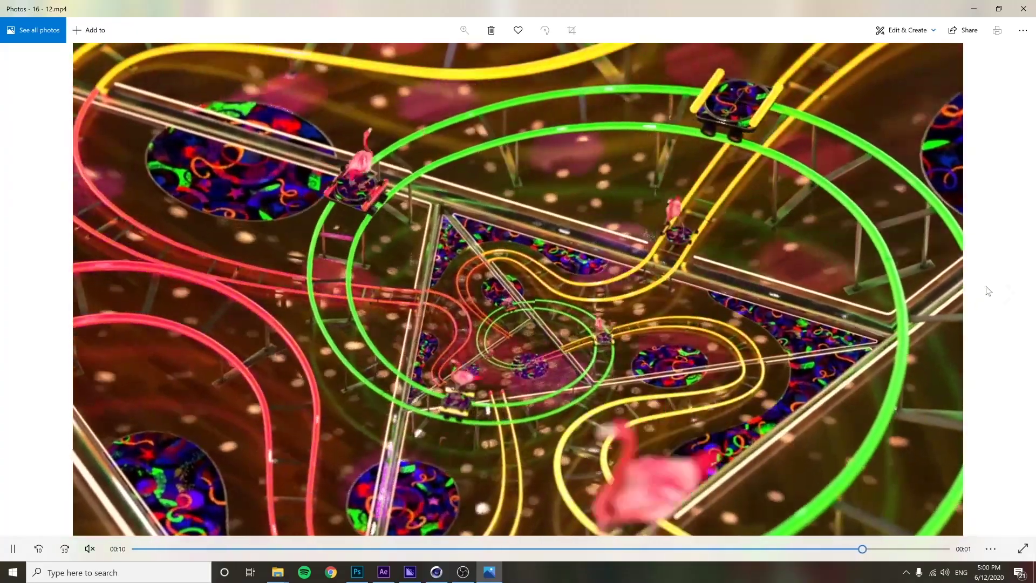
{"action": "left_click", "coordinate": [1011, 293]}
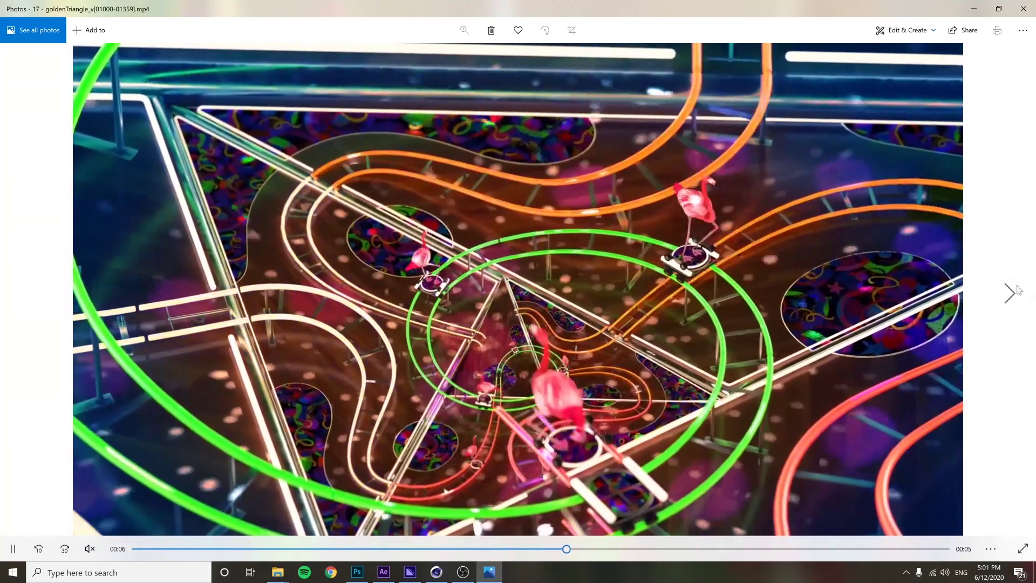
{"action": "left_click", "coordinate": [1009, 292]}
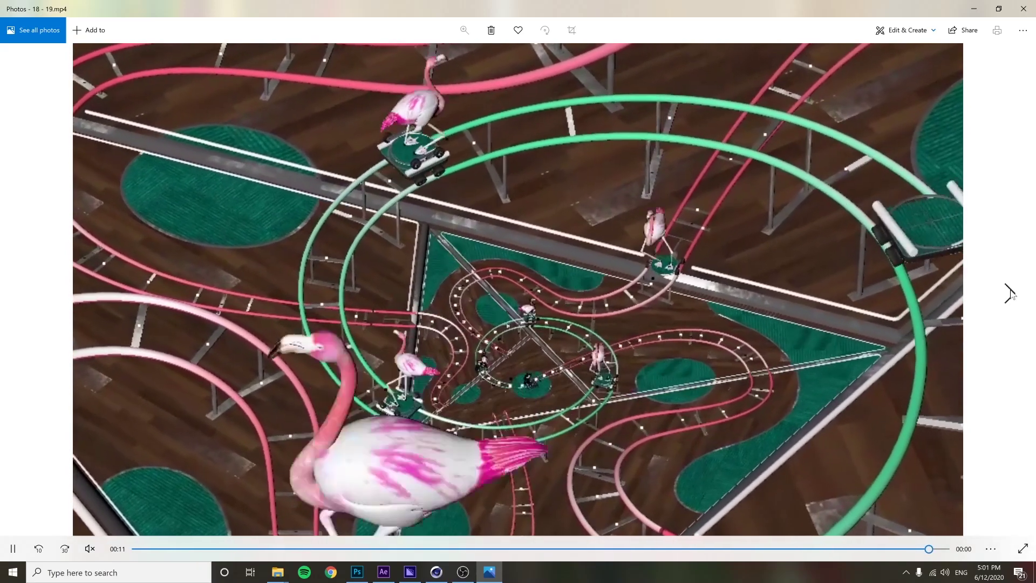
{"action": "left_click", "coordinate": [1009, 293]}
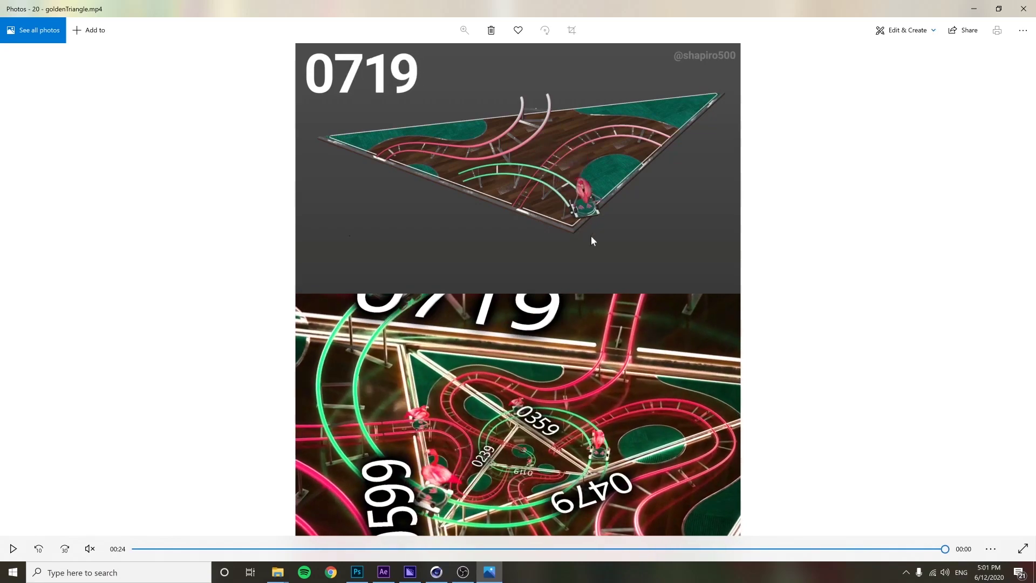
Scrub through 20 - goldenTriangle.mp4 to frame 0459, comparing the single triangle with its numbered copies in the nested zoom.
{"action": "left_click_drag", "start_coordinate": [828, 549], "coordinate": [225, 549]}
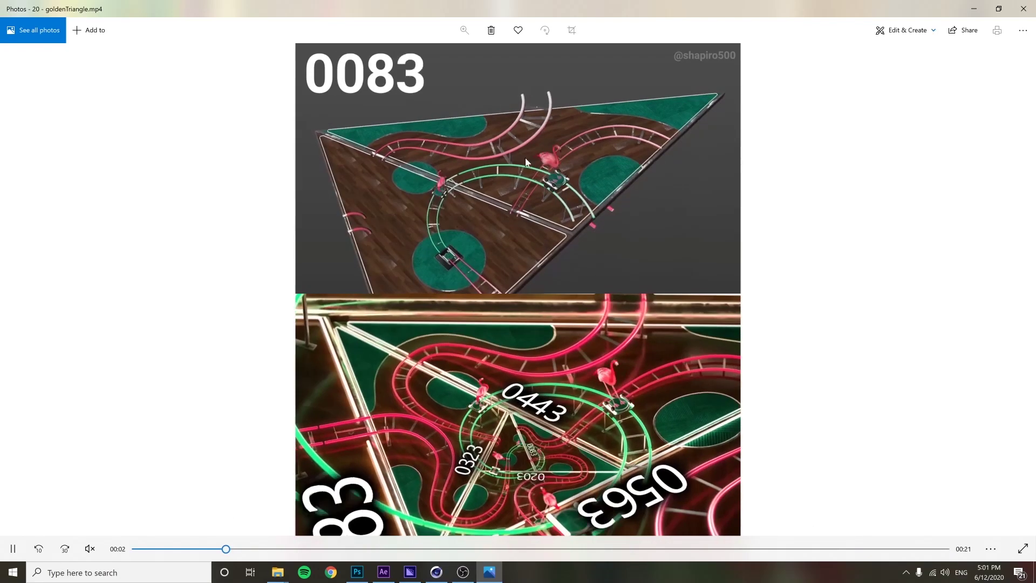
{"action": "left_click", "coordinate": [598, 549]}
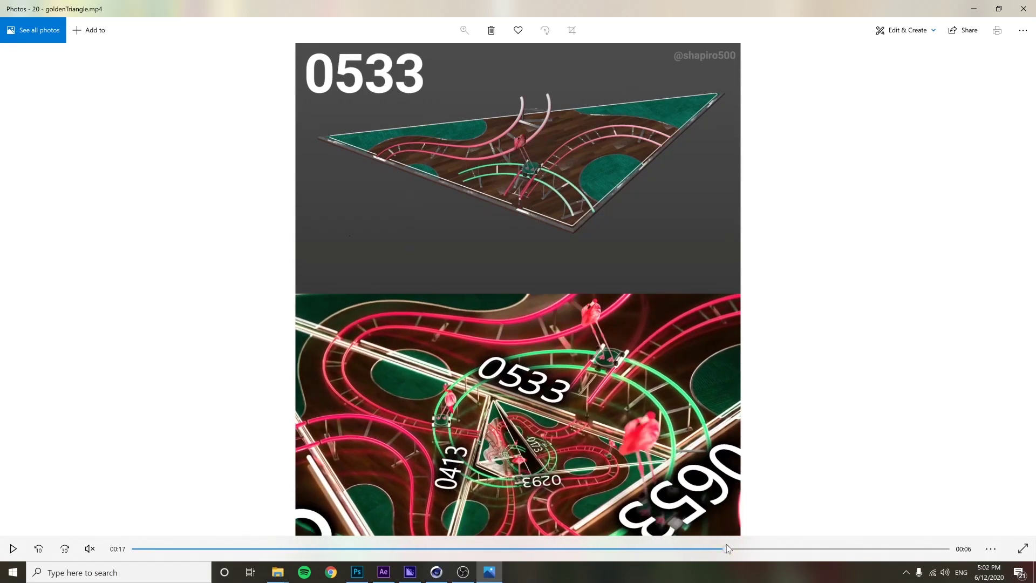
{"action": "left_click", "coordinate": [678, 548]}
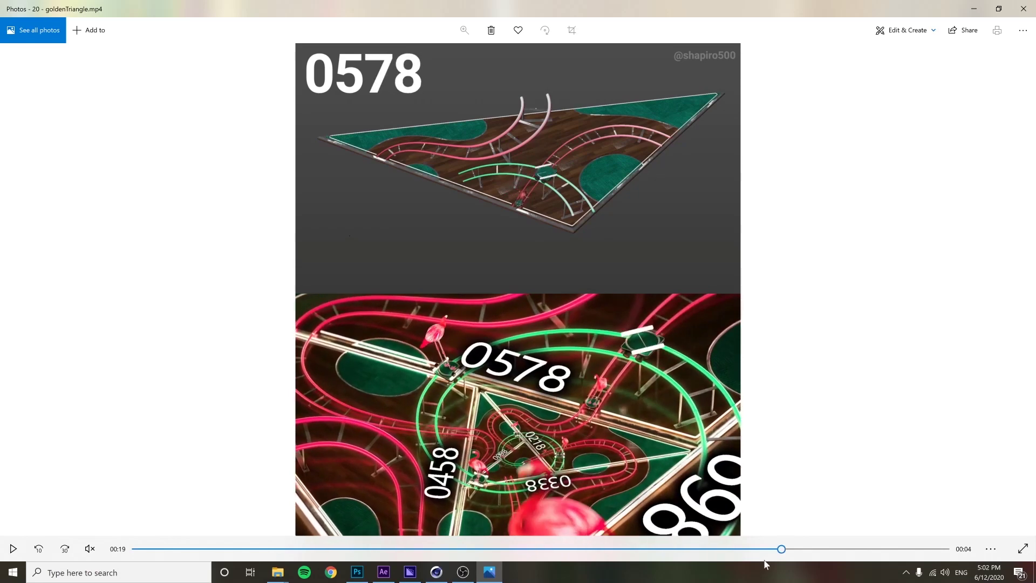
{"action": "left_click_drag", "start_coordinate": [773, 549], "coordinate": [654, 543]}
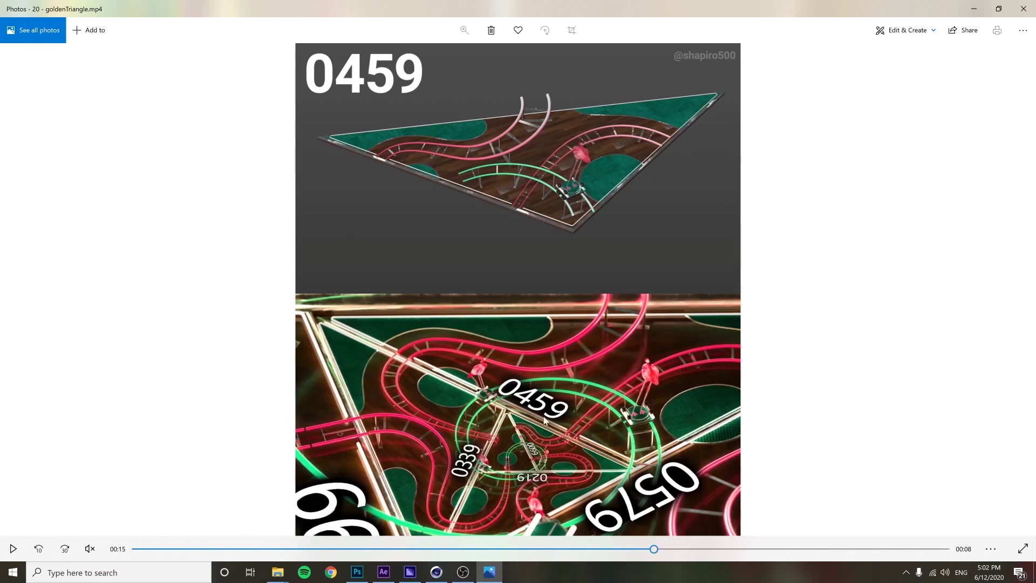
Play the comparison video onward, scrub back to frame 0178, and play it again, pausing at frame 0300.
{"action": "left_click", "coordinate": [515, 398]}
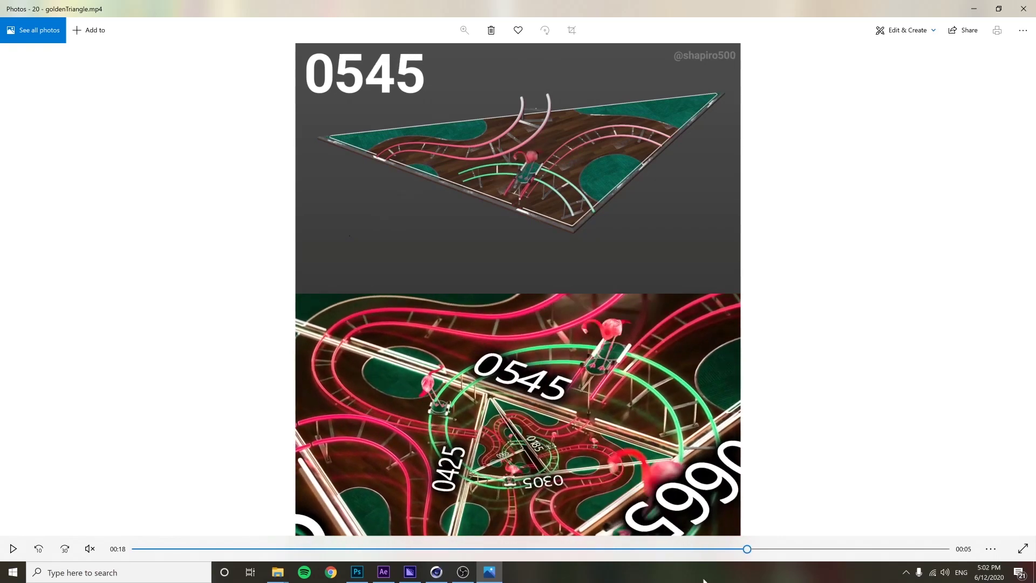
{"action": "left_click_drag", "start_coordinate": [736, 550], "coordinate": [343, 555]}
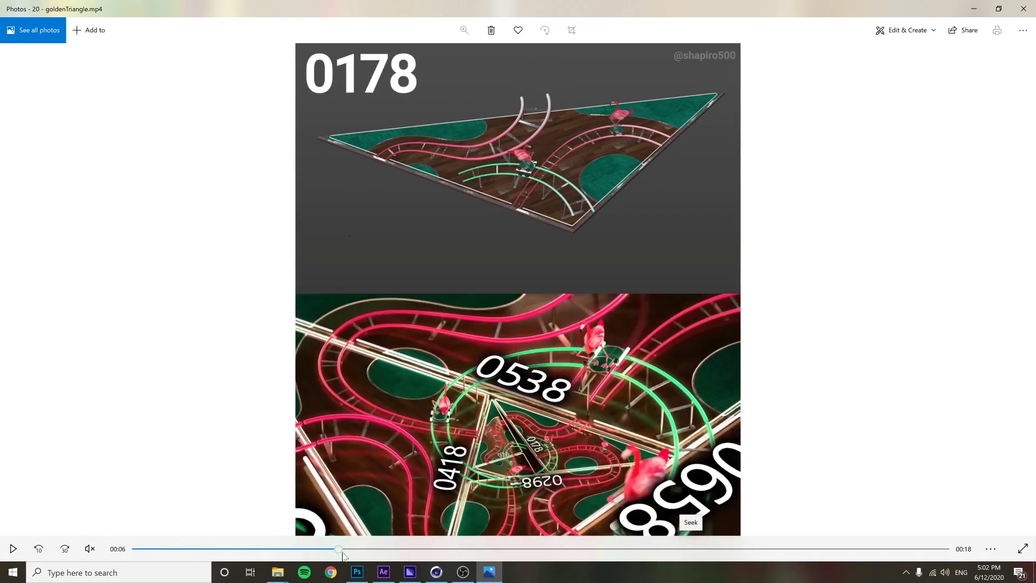
{"action": "left_click", "coordinate": [451, 473]}
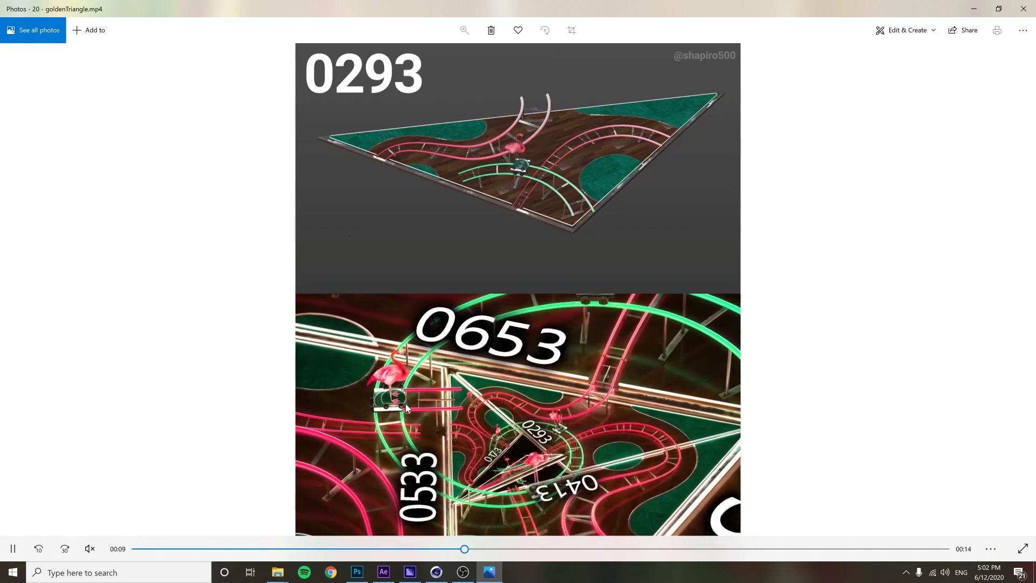
{"action": "left_click", "coordinate": [404, 404]}
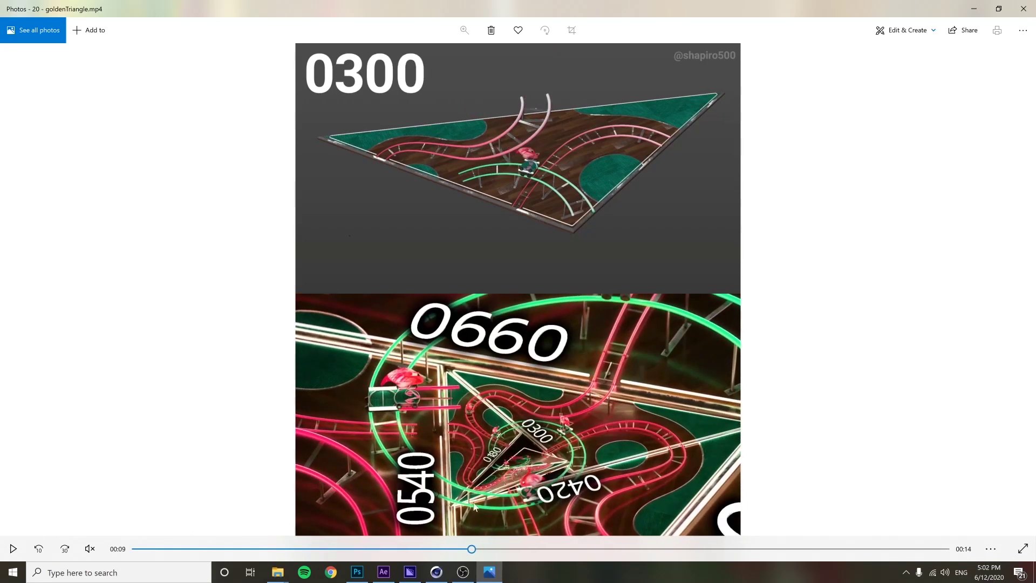